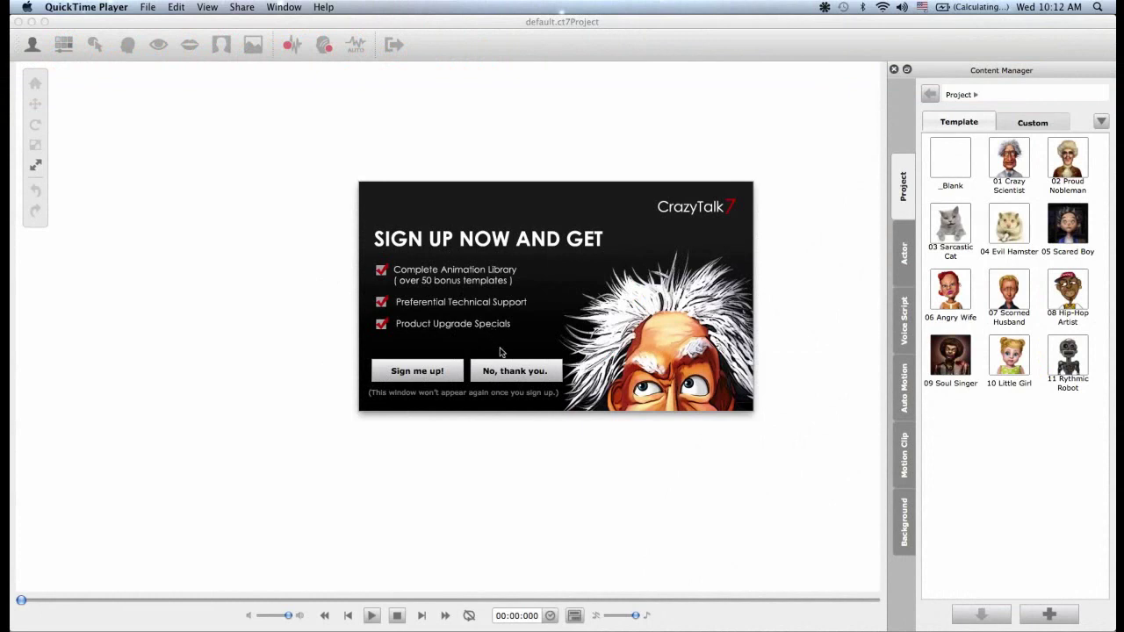
Decline the sign-up offer and open the 09 Soul Singer project template
{"action": "left_click", "coordinate": [516, 370]}
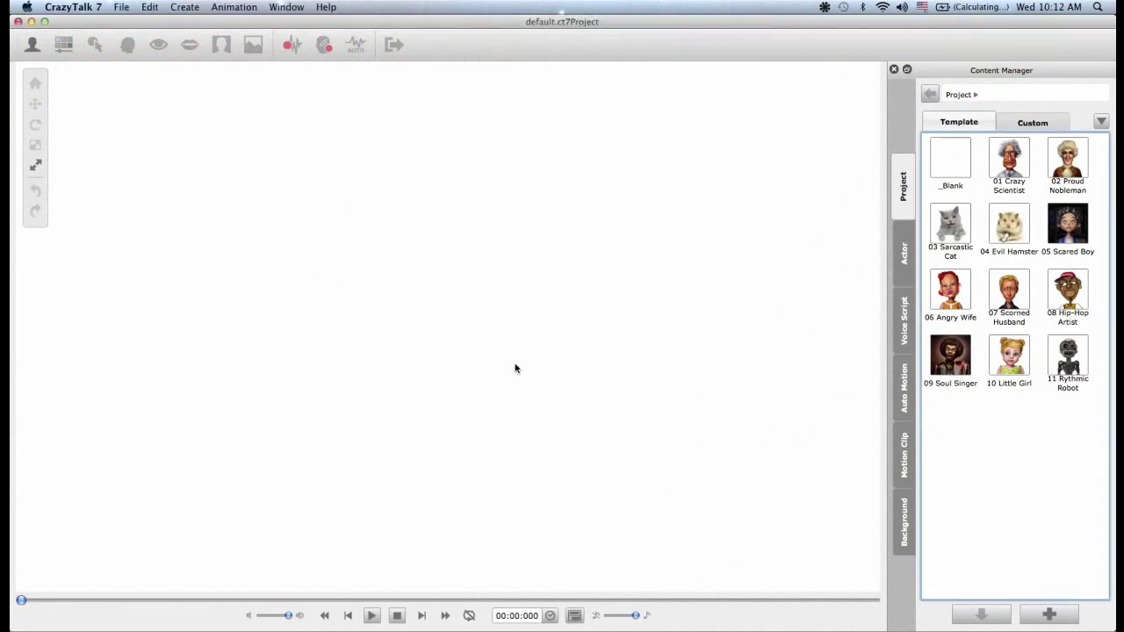
{"action": "left_click", "coordinate": [945, 362]}
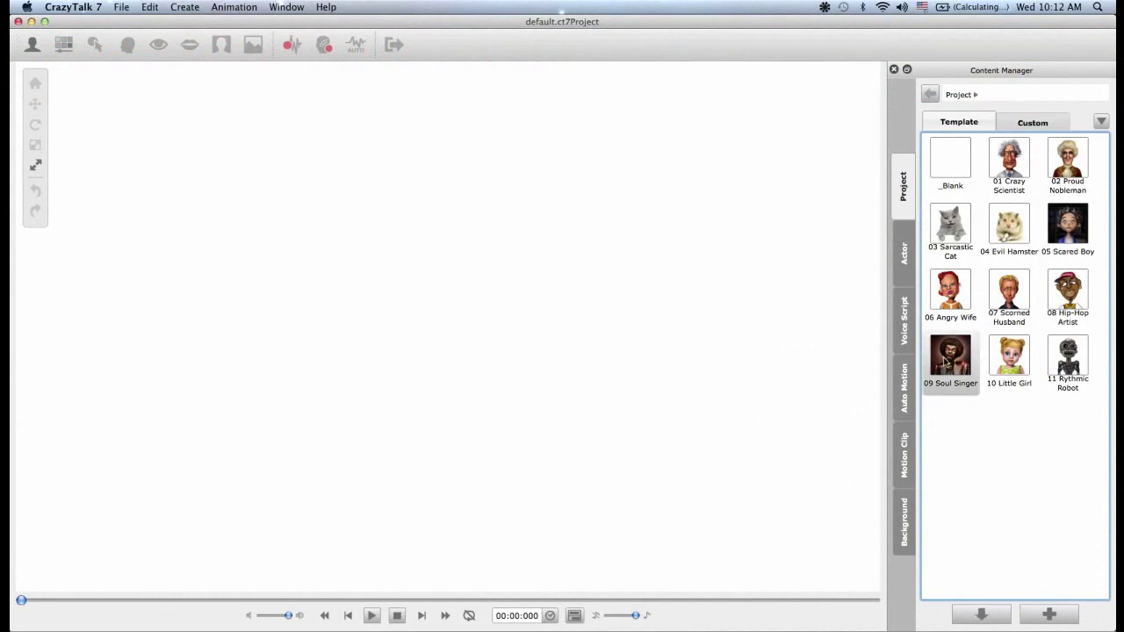
{"action": "double_click", "coordinate": [945, 362]}
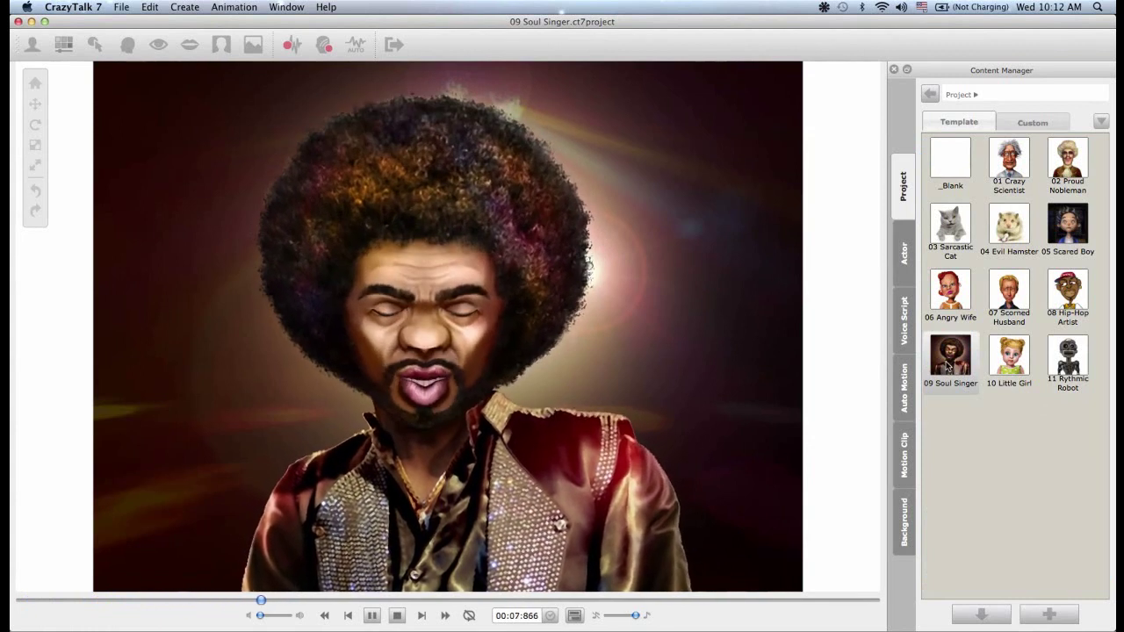
Preview the 05 Scared Boy template, then load the 03 Sarcastic Cat template
{"action": "double_click", "coordinate": [1066, 226]}
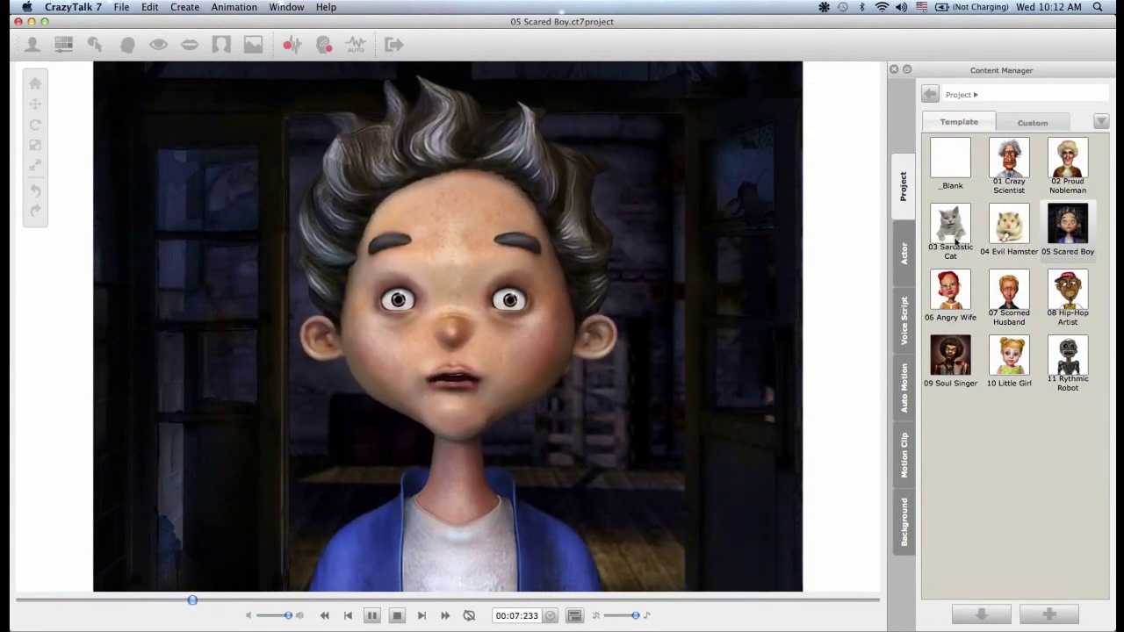
{"action": "double_click", "coordinate": [955, 228]}
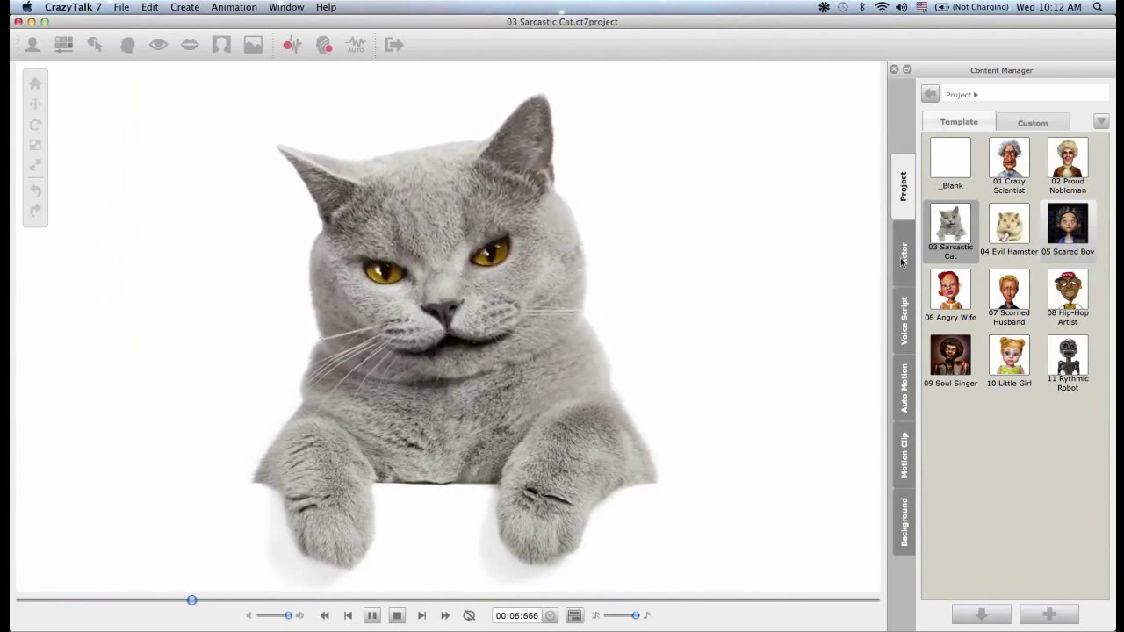
Stop the animation playback and move the cat toward the right of the stage
{"action": "key", "text": "space"}
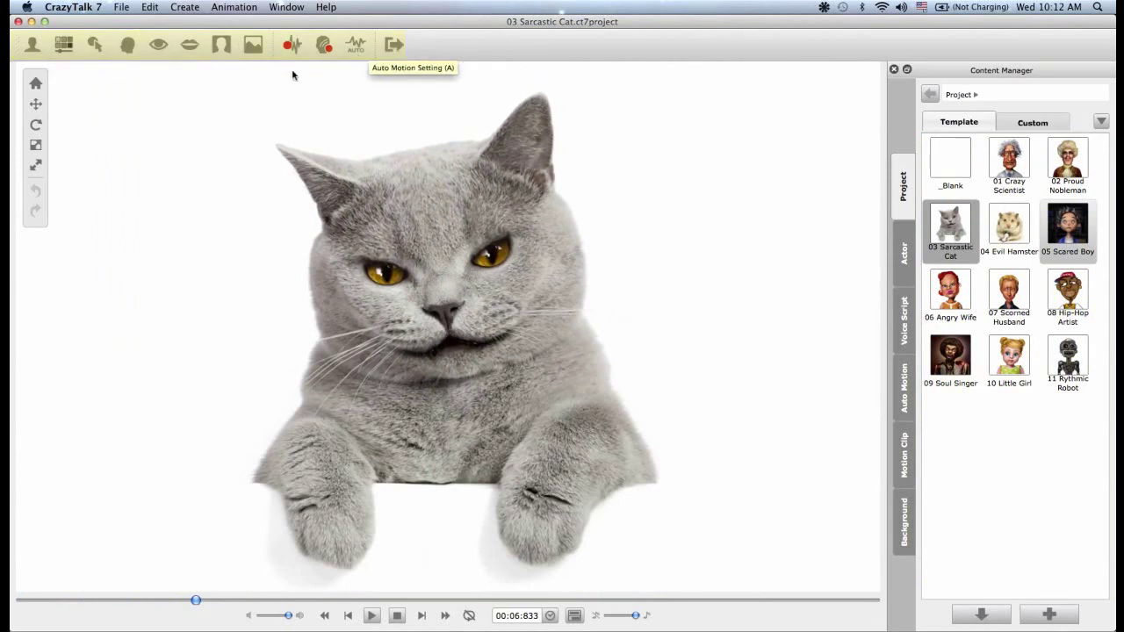
{"action": "key", "text": "ctrl+super+Escape"}
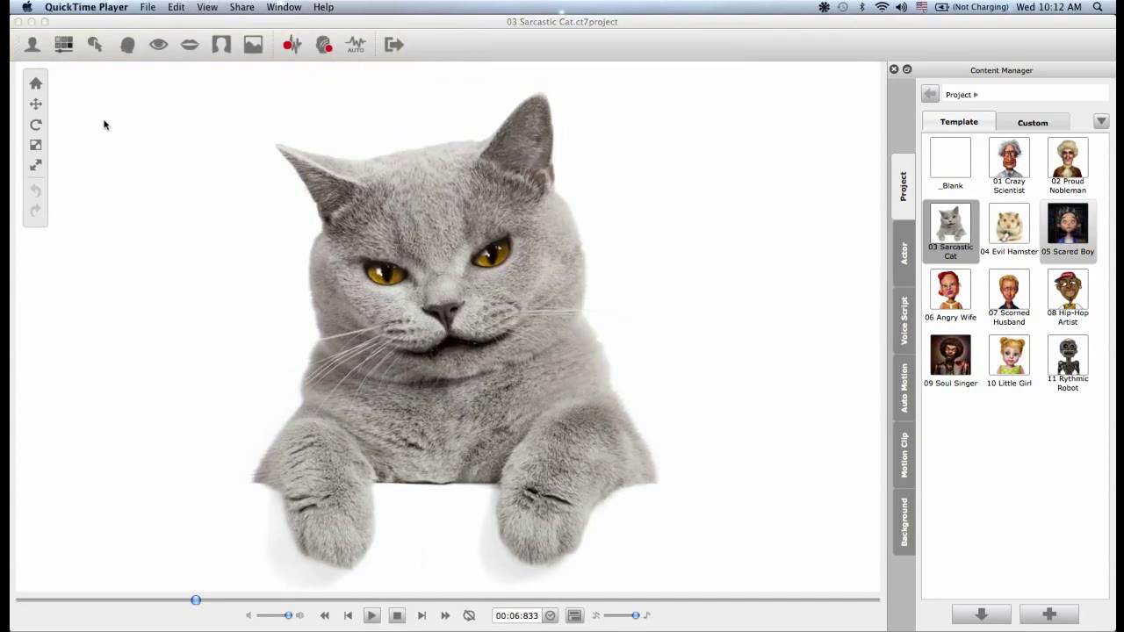
{"action": "left_click", "coordinate": [35, 105]}
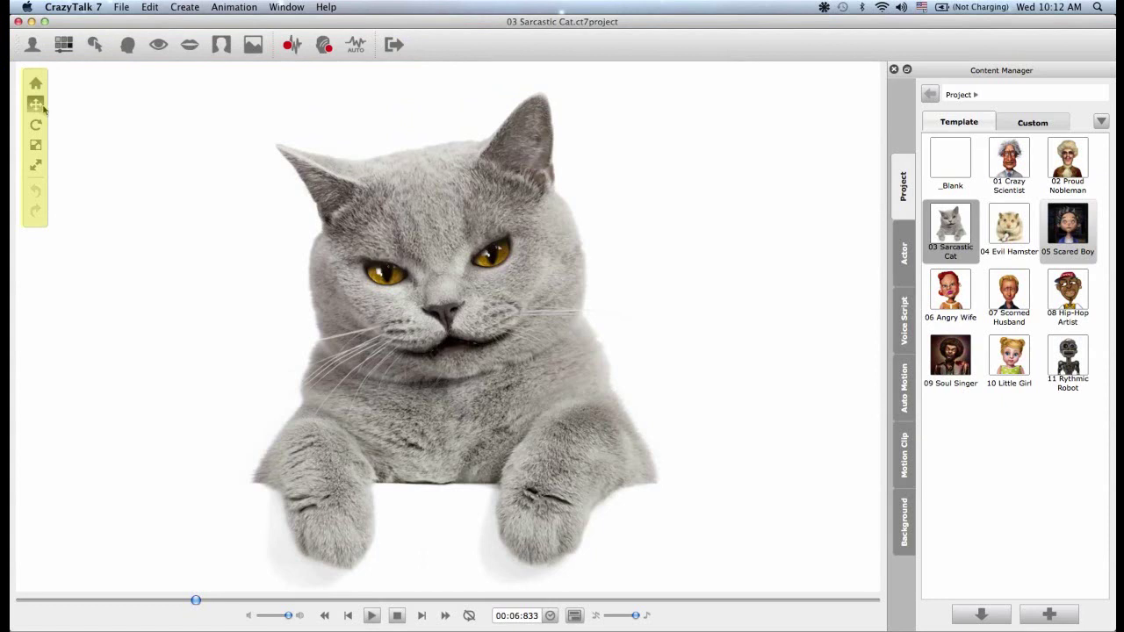
{"action": "key", "text": "m"}
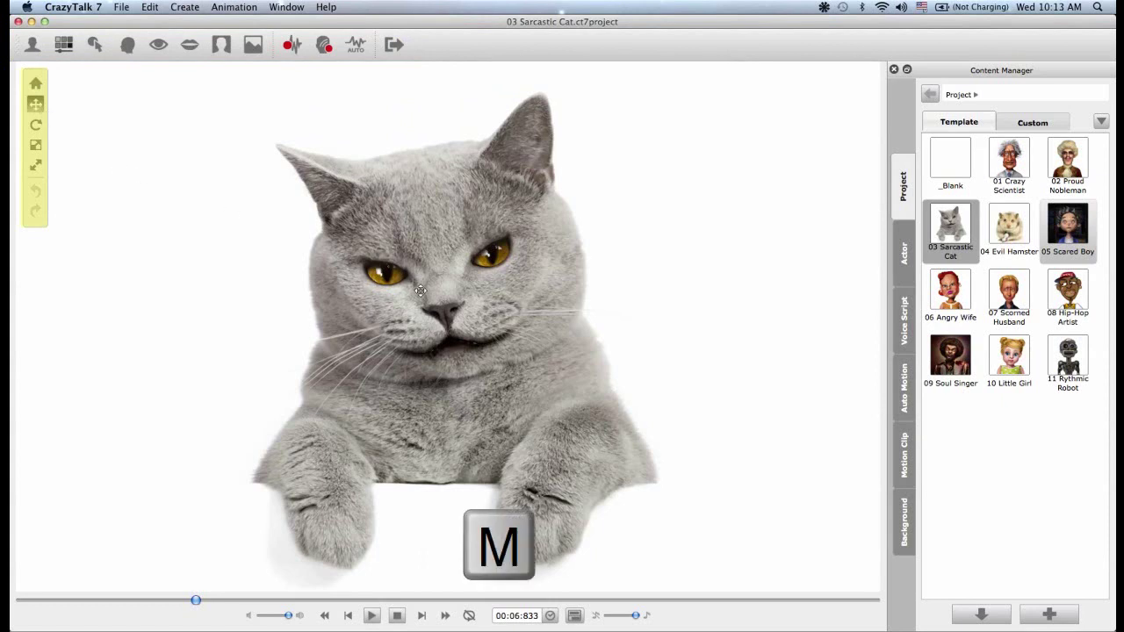
{"action": "left_click_drag", "start_coordinate": [413, 292], "coordinate": [612, 288]}
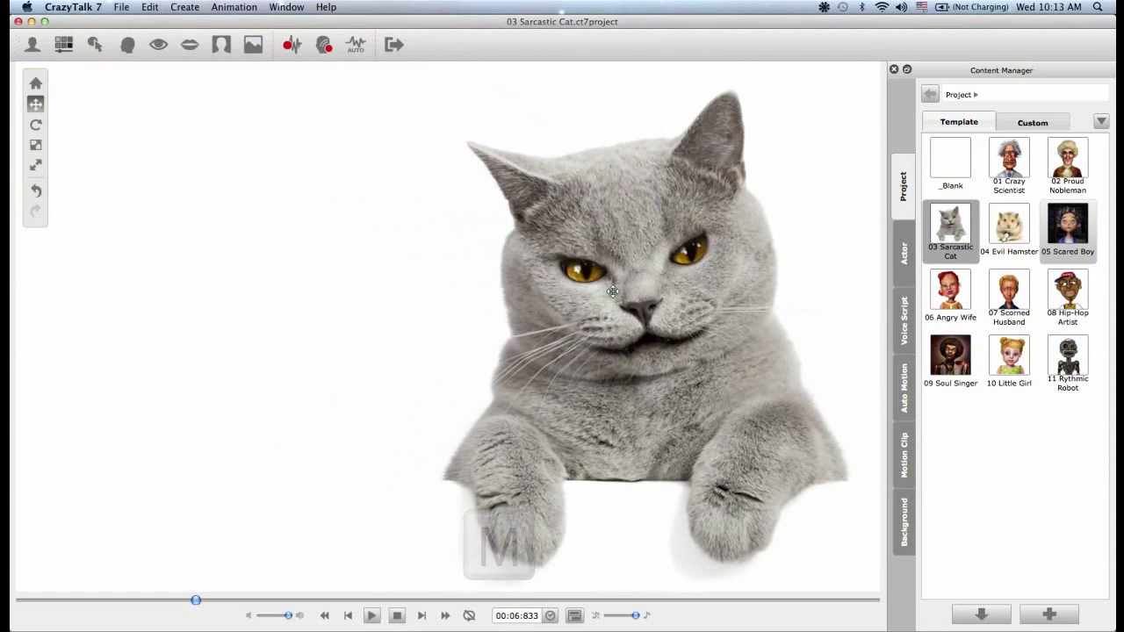
Tilt the cat counter-clockwise and get ready to rescale it
{"action": "key", "text": "r"}
{"action": "mouse_move", "coordinate": [612, 292]}
{"action": "left_mouse_down"}
{"action": "mouse_move", "coordinate": [583, 296]}
{"action": "mouse_move", "coordinate": [602, 298]}
{"action": "mouse_move", "coordinate": [598, 335]}
{"action": "mouse_move", "coordinate": [609, 312]}
{"action": "left_mouse_up"}
{"action": "key", "text": "s"}
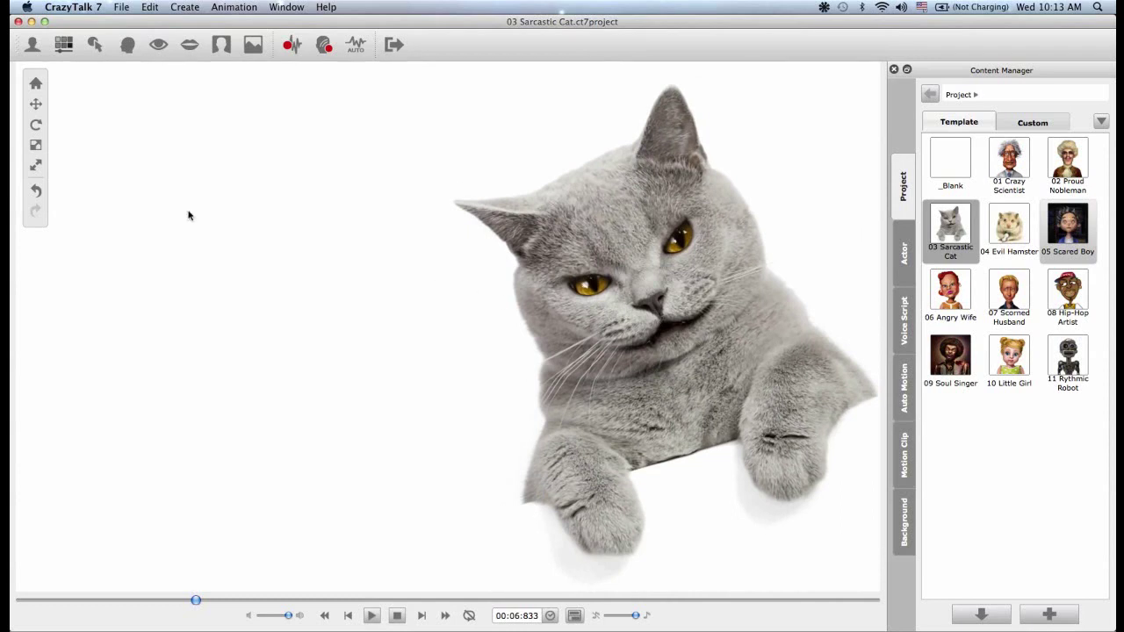
{"action": "left_click", "coordinate": [36, 166]}
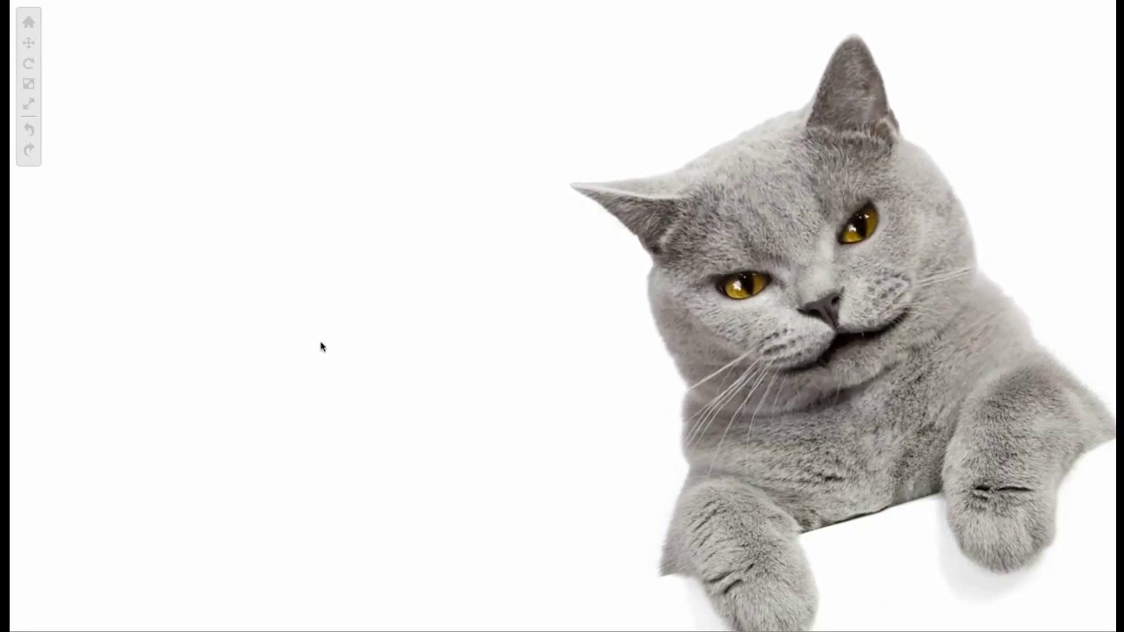
{"action": "left_click", "coordinate": [28, 104]}
Undo and redo the cat's transforms, then reset the cat to its default placement
{"action": "key", "text": "super+z"}
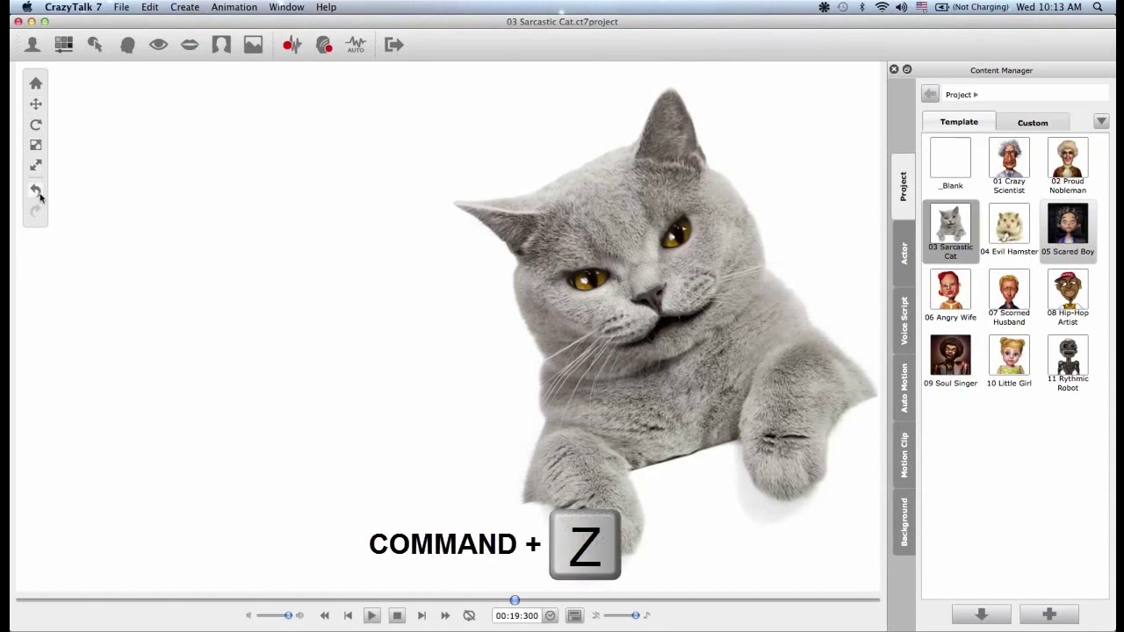
{"action": "key", "text": "super+shift+z"}
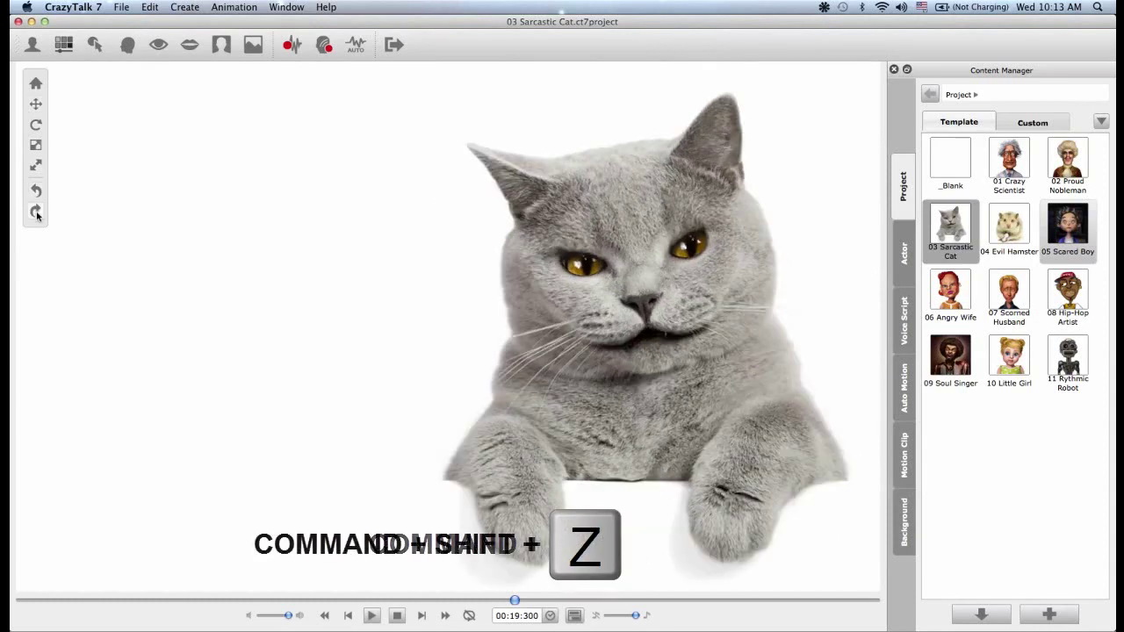
{"action": "left_click", "coordinate": [36, 212]}
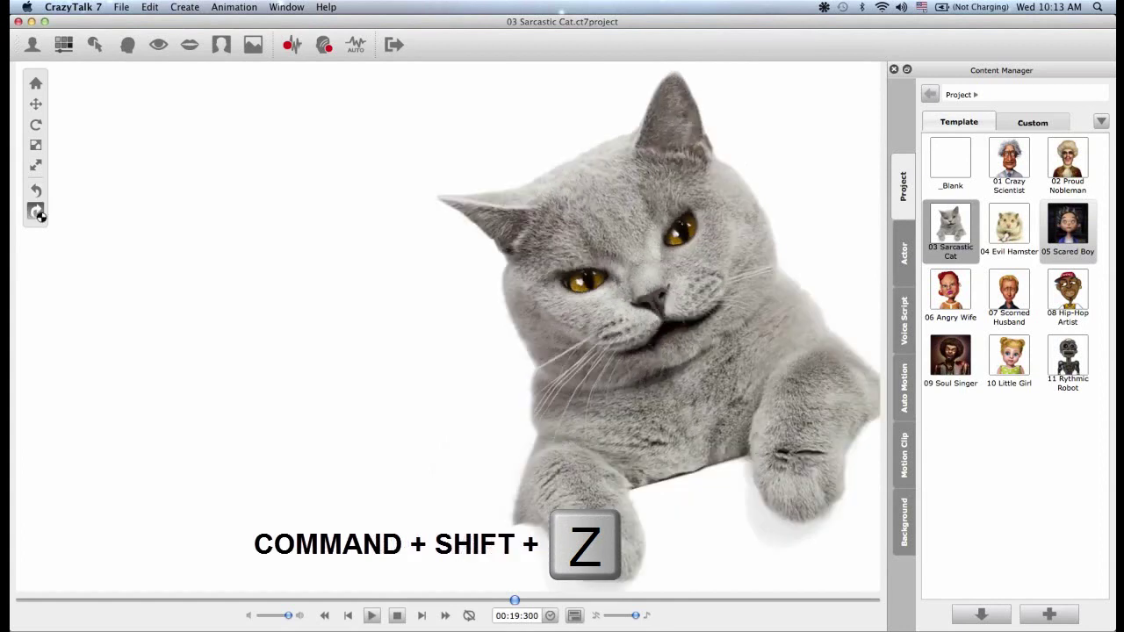
{"action": "left_click", "coordinate": [37, 213]}
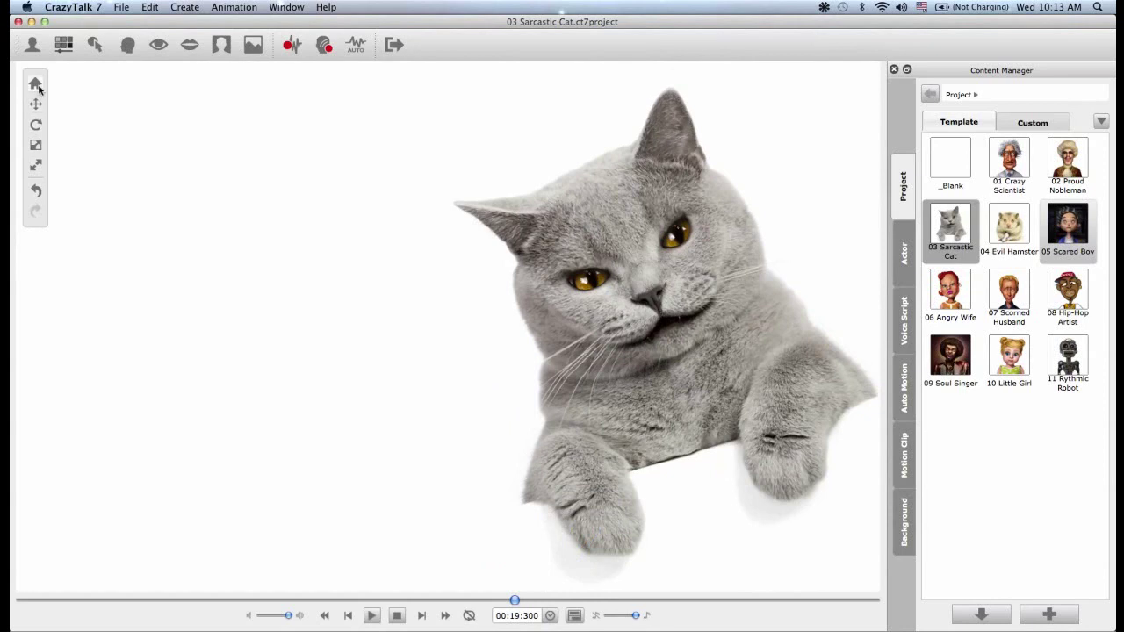
{"action": "left_click", "coordinate": [36, 84]}
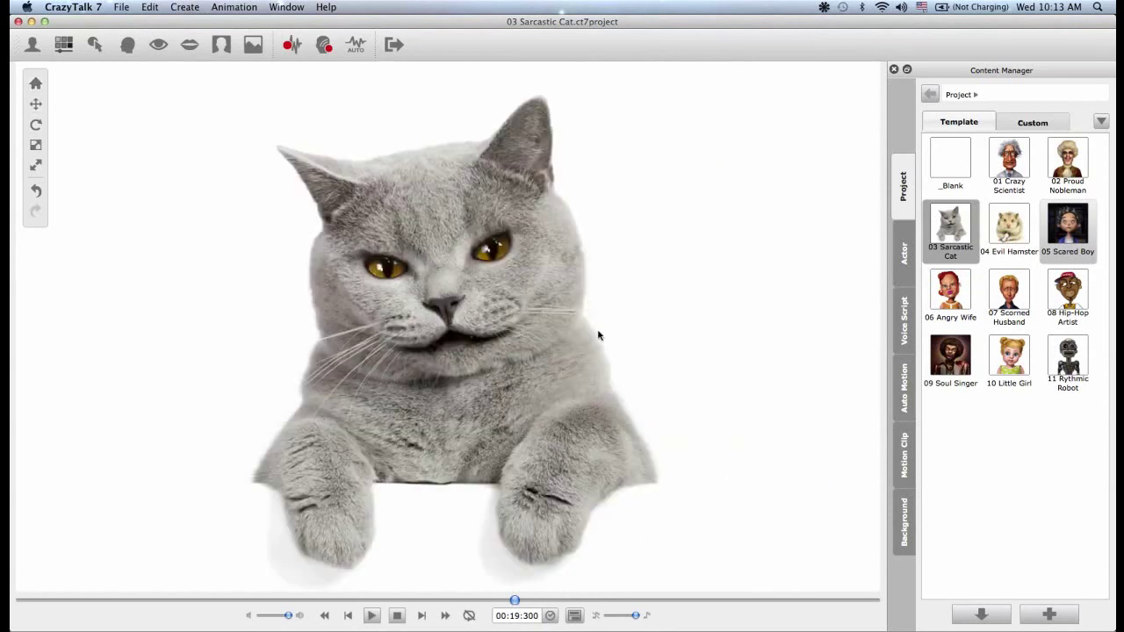
Start a new project, discarding the cat unsaved, and view the empty Custom templates
{"action": "key", "text": "super+n"}
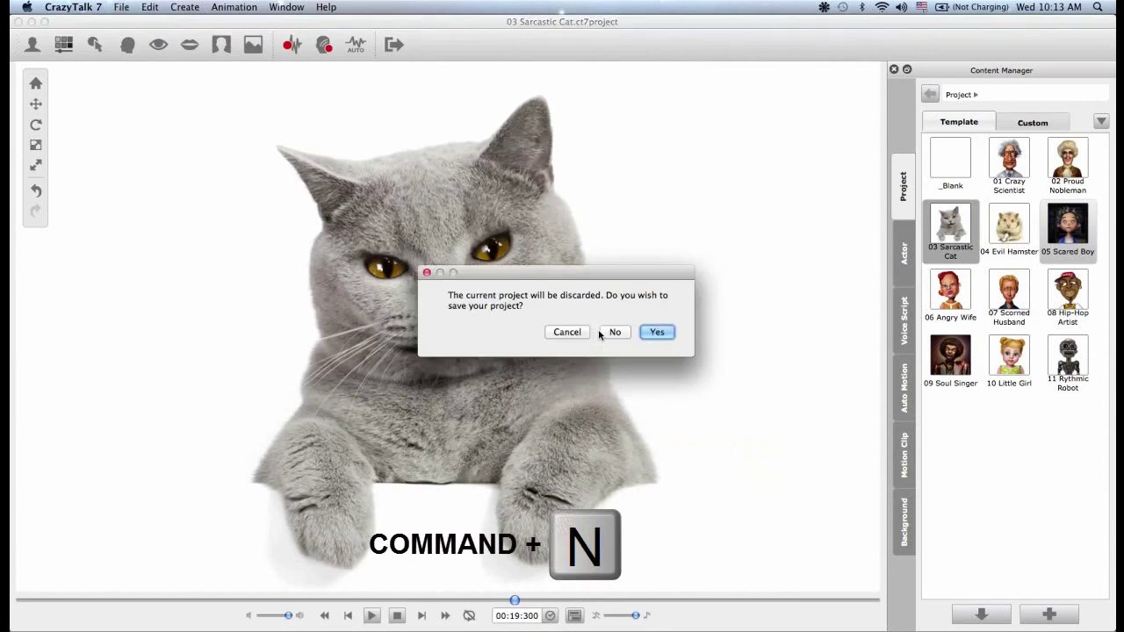
{"action": "left_click", "coordinate": [615, 332]}
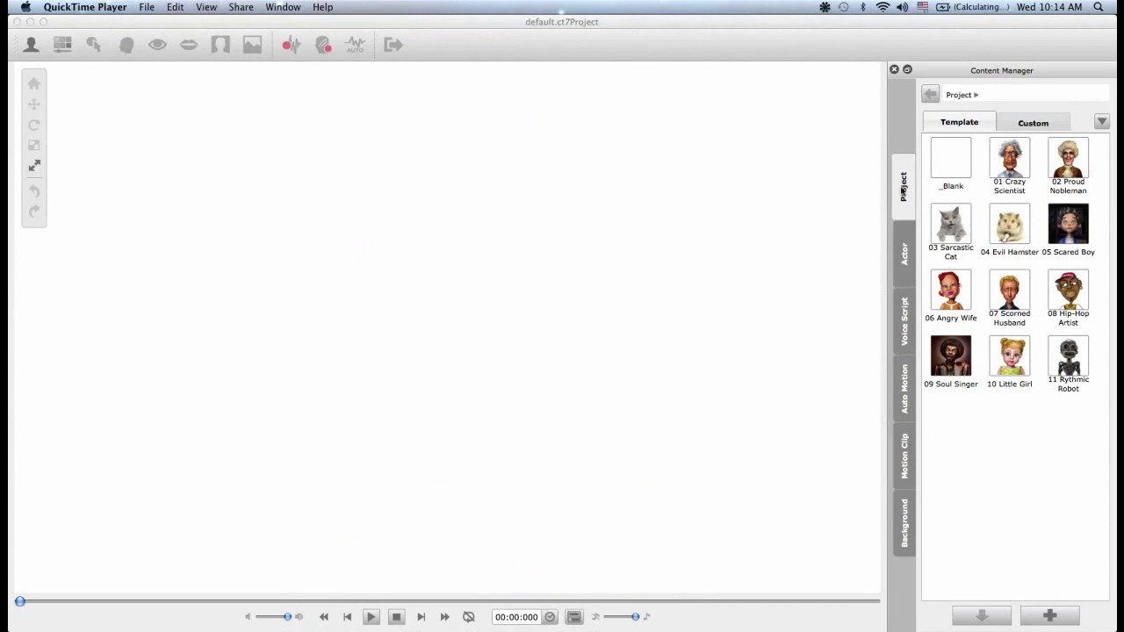
{"action": "left_click", "coordinate": [902, 187]}
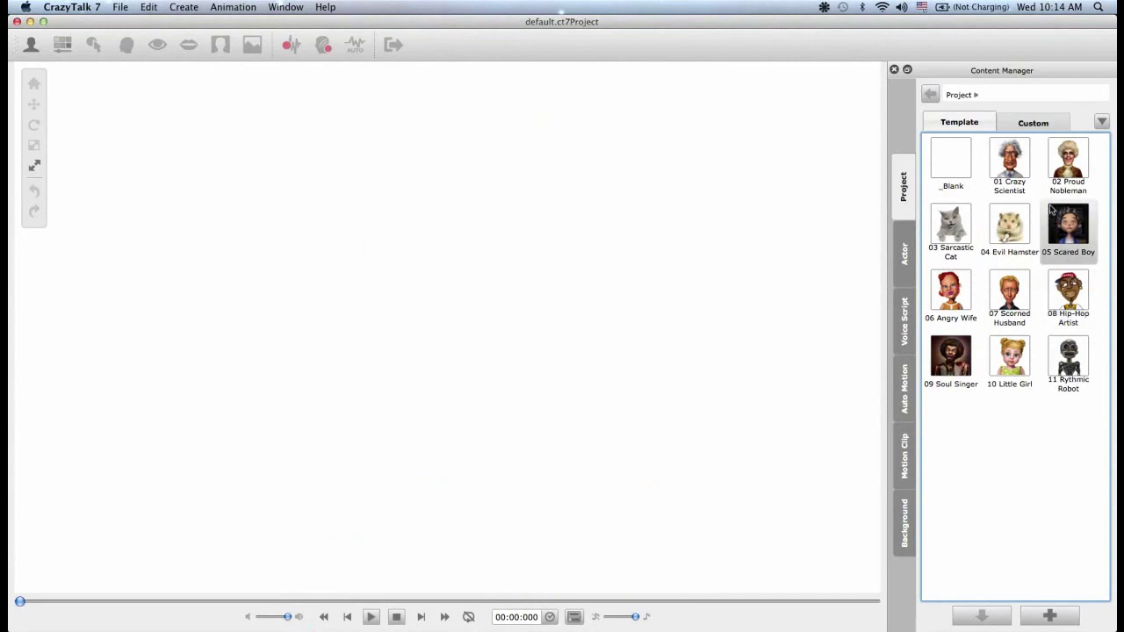
{"action": "left_click", "coordinate": [1030, 124]}
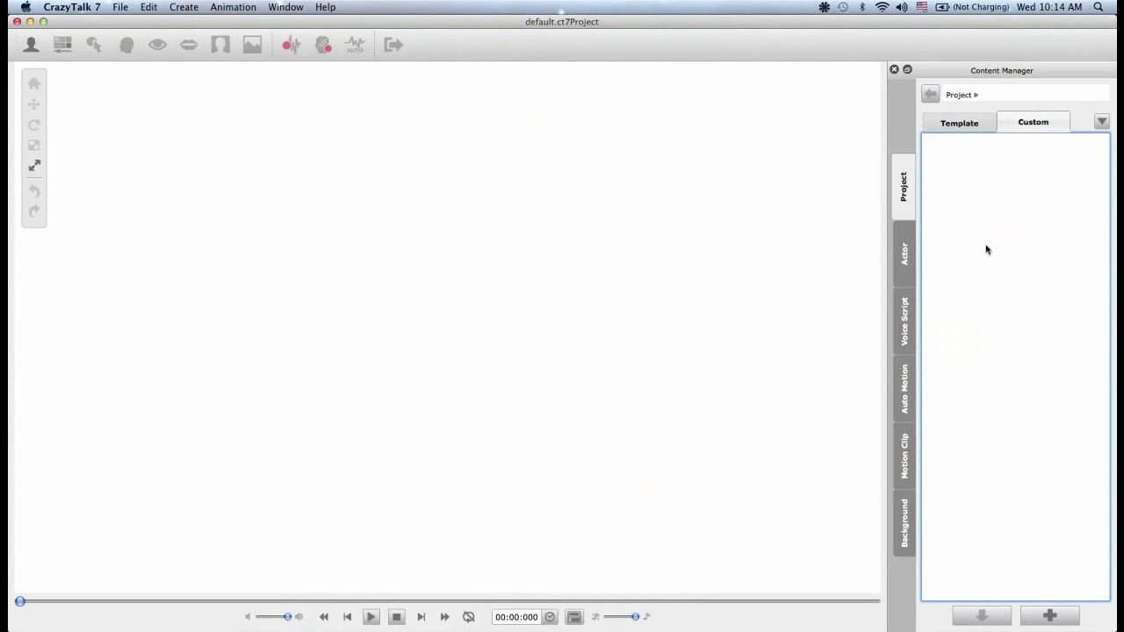
Drag the Scientist model from the Actor library's 01_Model folder onto the stage
{"action": "left_click", "coordinate": [912, 254]}
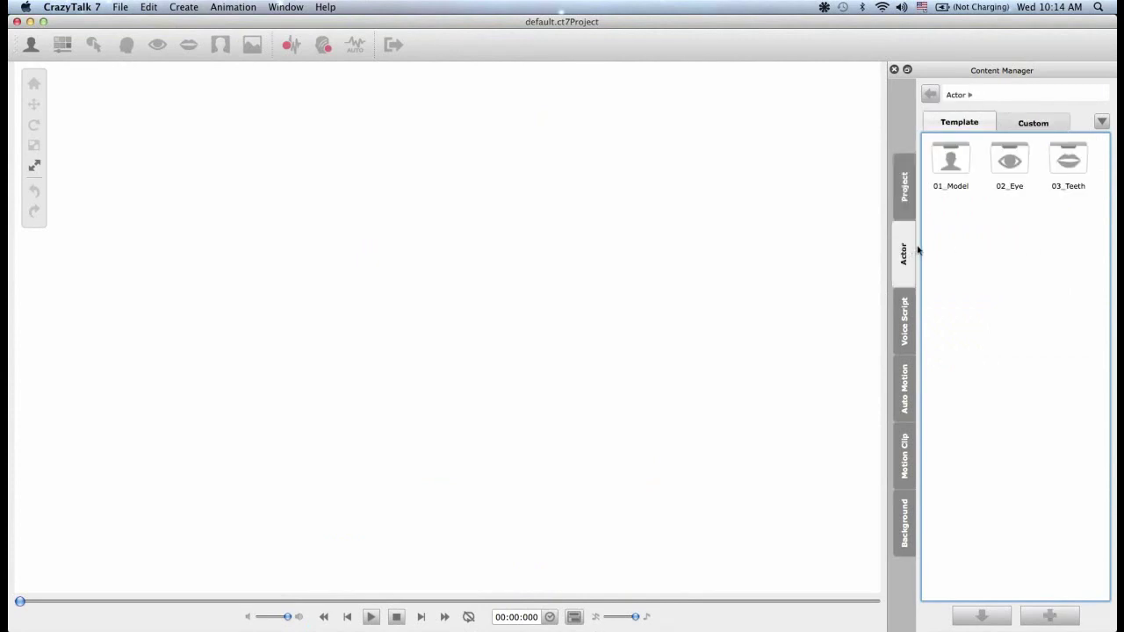
{"action": "double_click", "coordinate": [948, 163]}
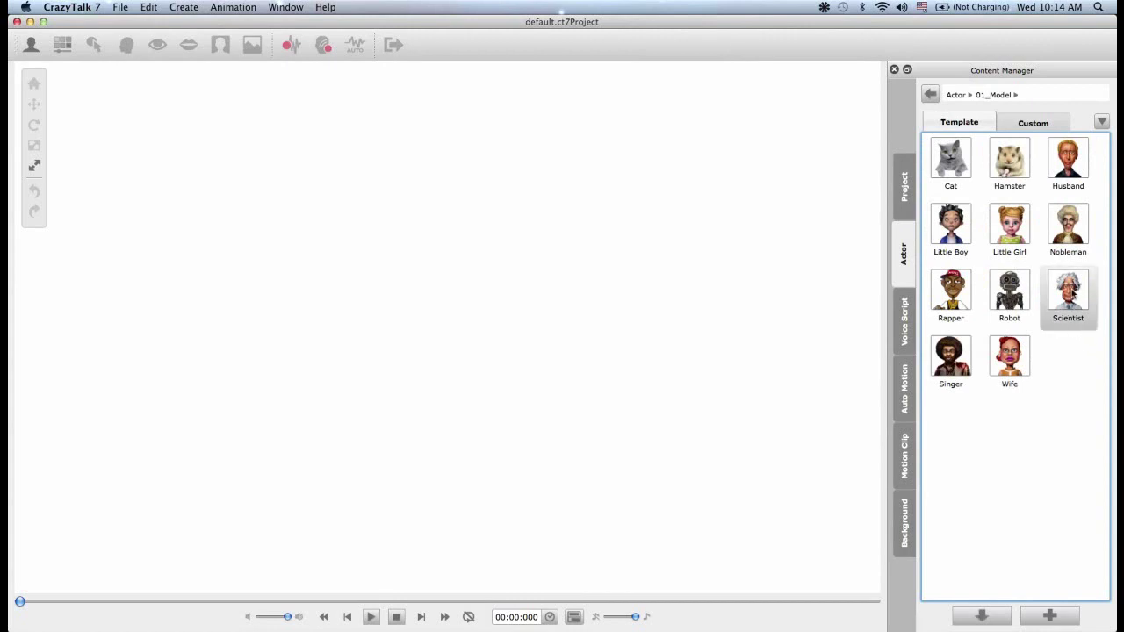
{"action": "left_click_drag", "start_coordinate": [1074, 293], "coordinate": [524, 355]}
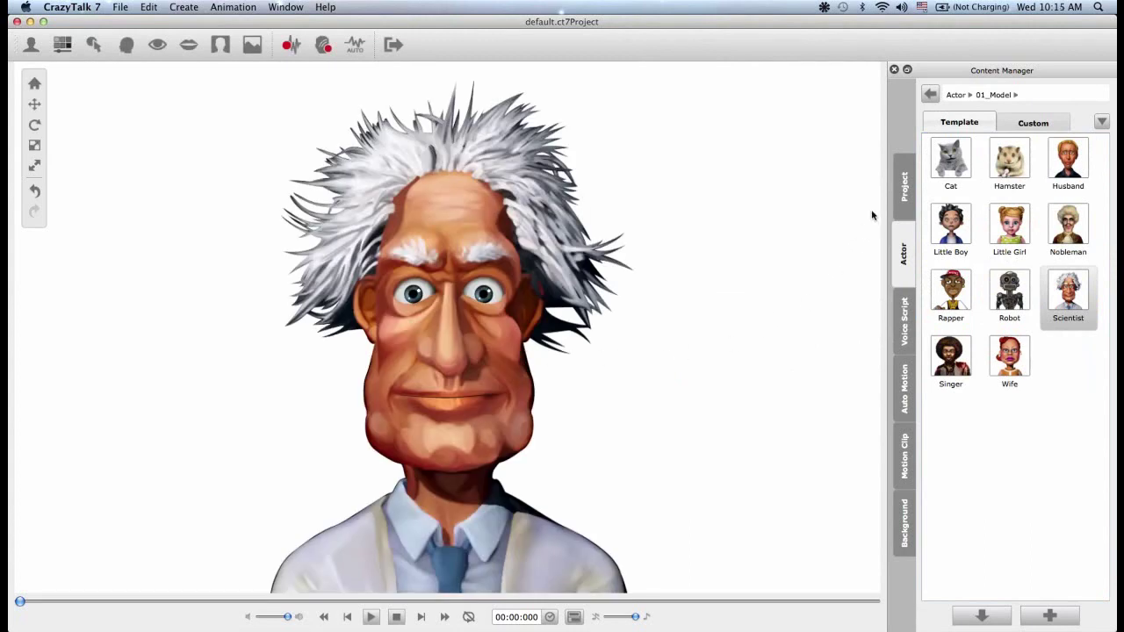
Browse the Animal, Anime and Human eye templates in the 02_Eye folder
{"action": "left_click", "coordinate": [930, 94]}
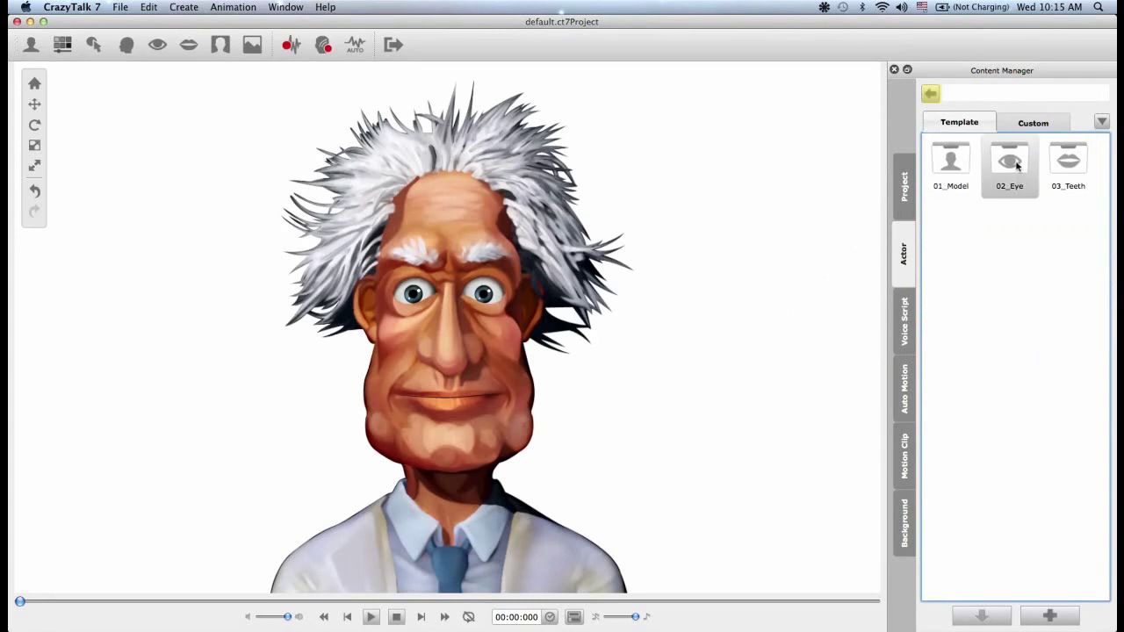
{"action": "double_click", "coordinate": [1016, 165]}
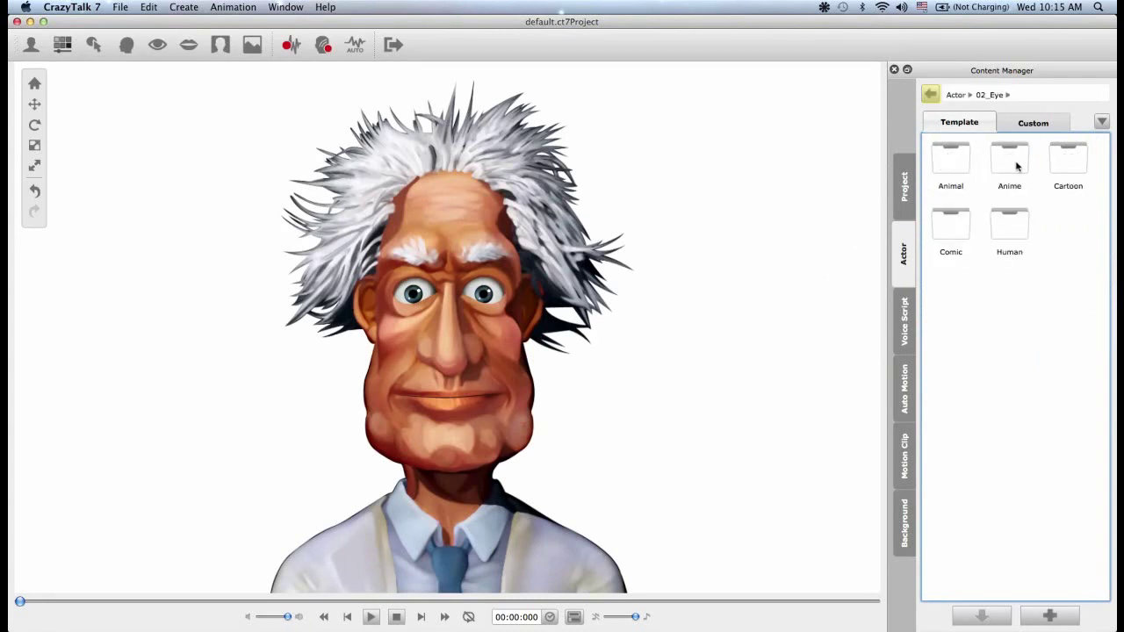
{"action": "double_click", "coordinate": [964, 167]}
{"action": "left_click", "coordinate": [931, 95]}
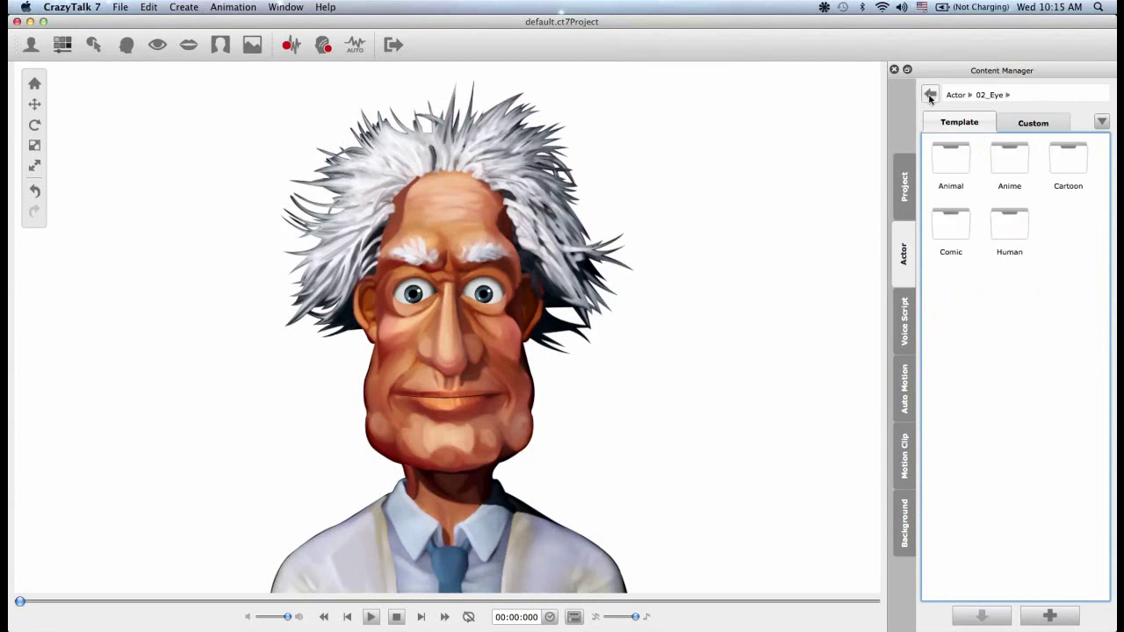
{"action": "double_click", "coordinate": [1019, 174]}
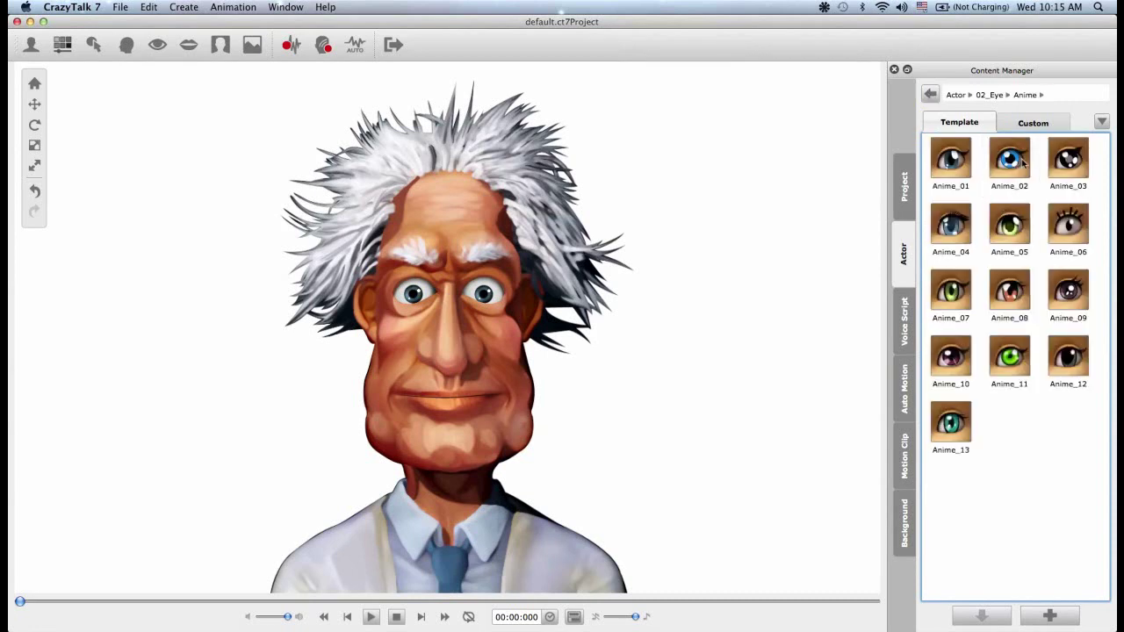
{"action": "left_click", "coordinate": [931, 95]}
{"action": "double_click", "coordinate": [1016, 230]}
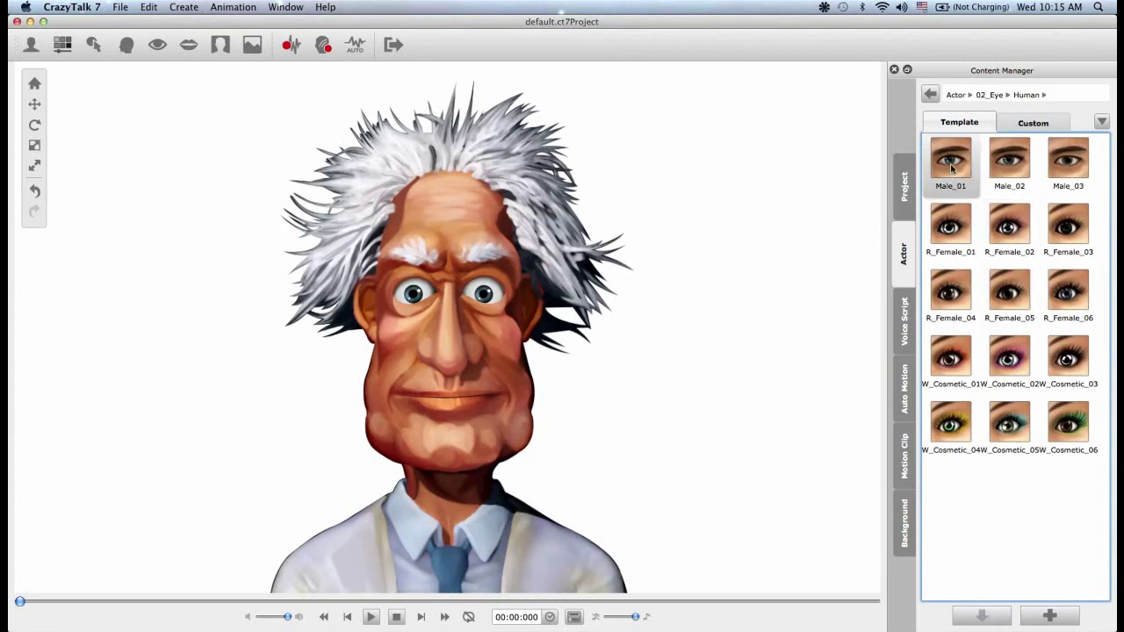
Apply the Male_01 eyes to the scientist and return to the Actor folders
{"action": "left_click_drag", "start_coordinate": [952, 161], "coordinate": [472, 284]}
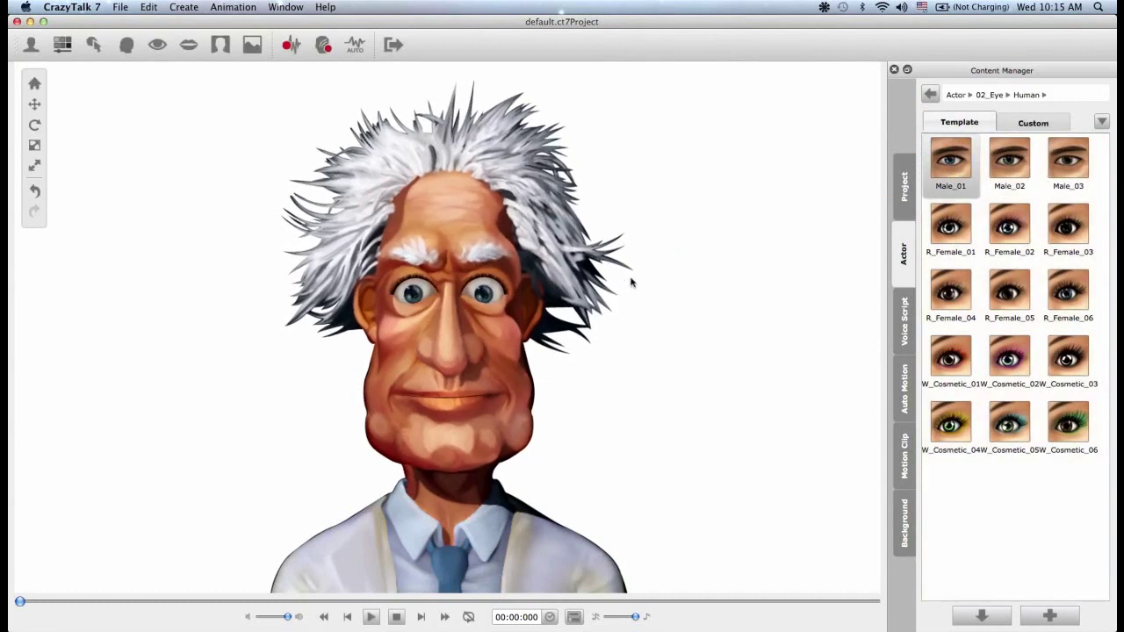
{"action": "left_click", "coordinate": [933, 95]}
{"action": "left_click", "coordinate": [932, 95]}
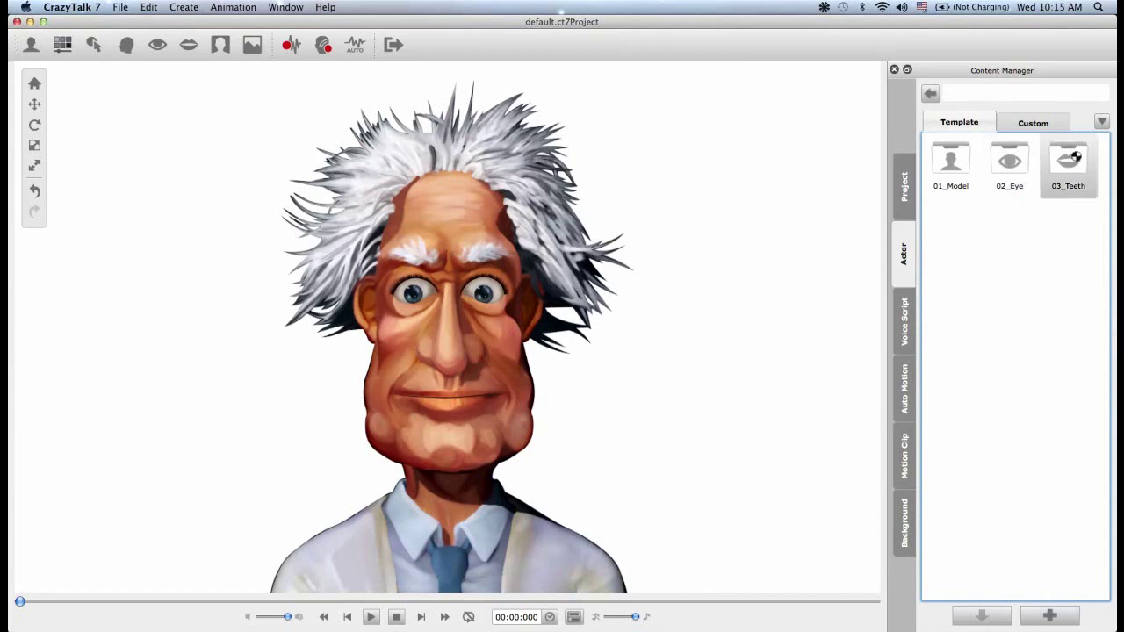
Try ivory teeth and vampire fangs from 03_Teeth, then apply the first Teeth_normal template
{"action": "double_click", "coordinate": [1055, 171]}
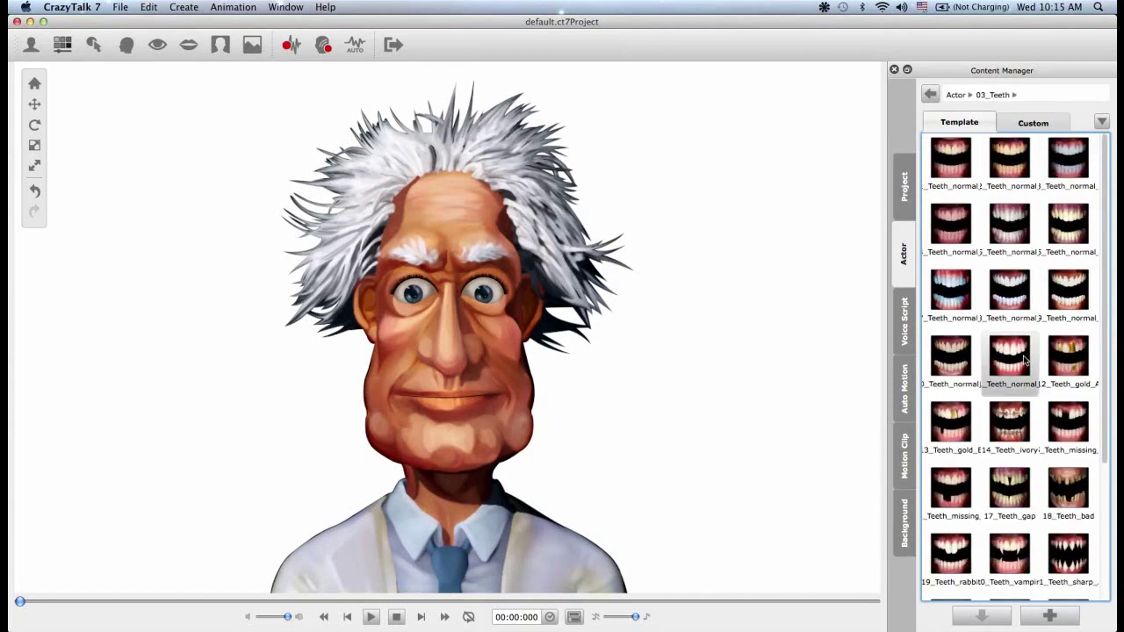
{"action": "double_click", "coordinate": [1010, 418]}
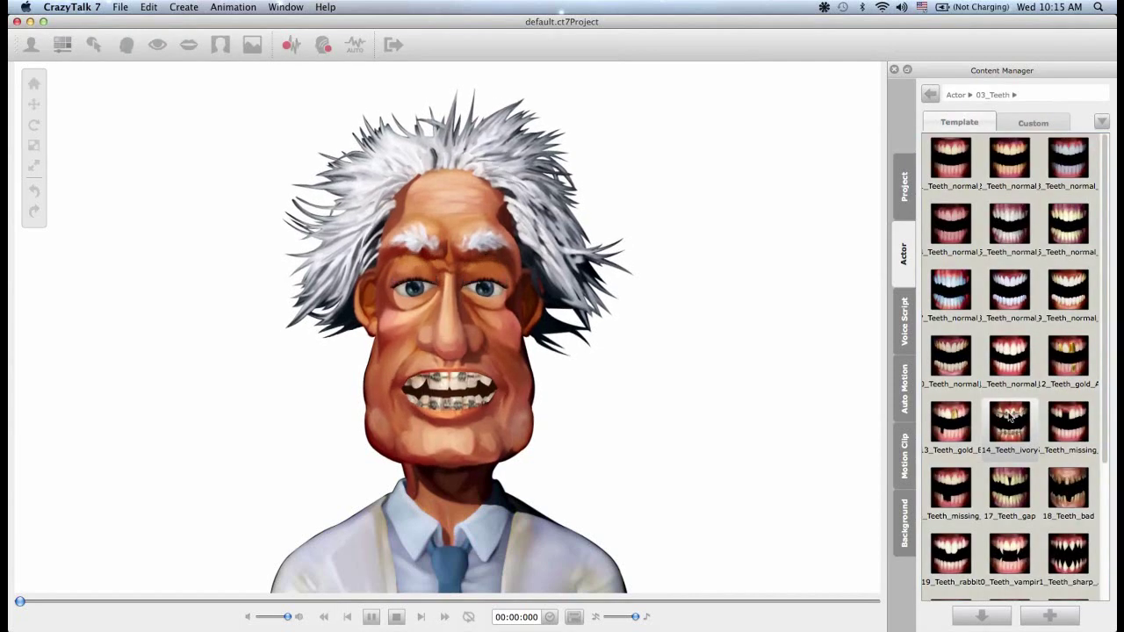
{"action": "double_click", "coordinate": [1012, 548]}
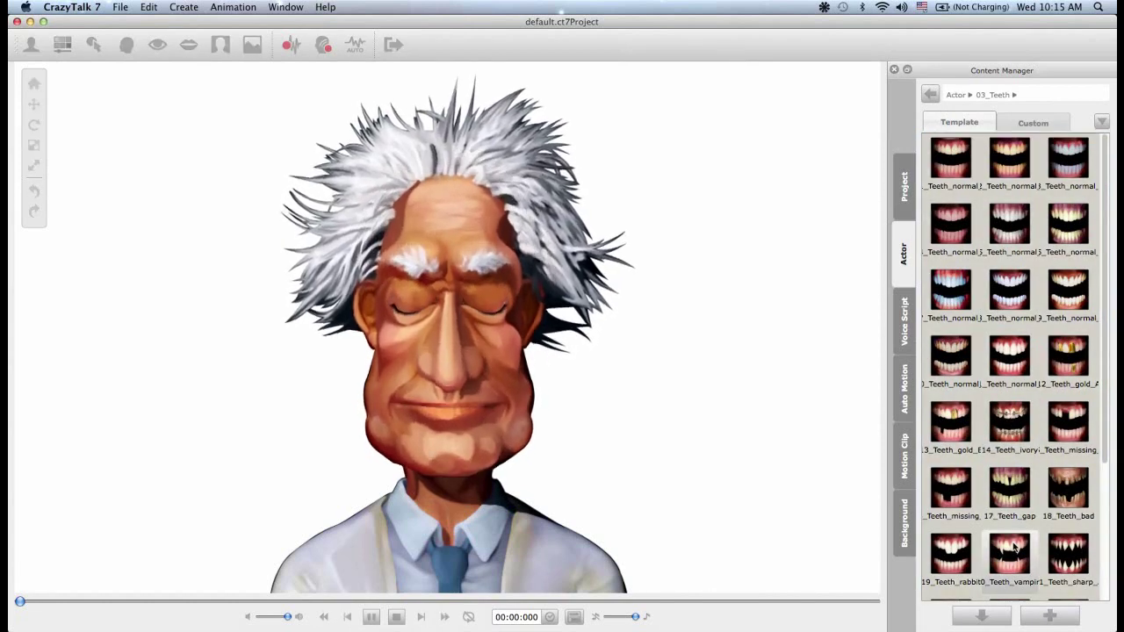
{"action": "double_click", "coordinate": [941, 164]}
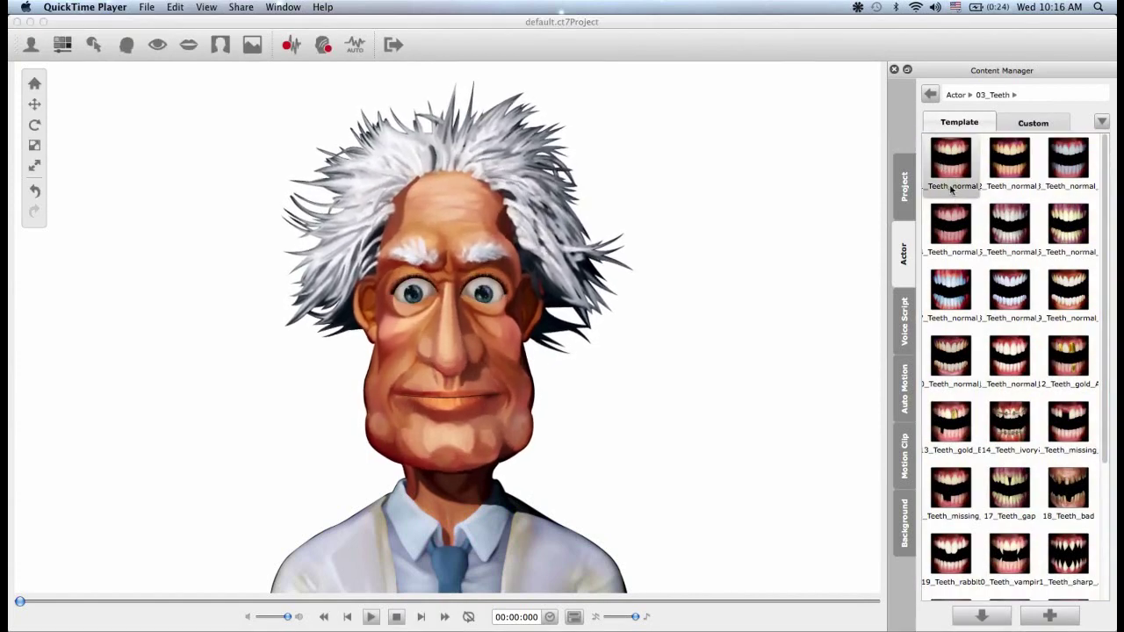
Browse the Practice Audio and Samples voice scripts, ending in the Practice Audio folder
{"action": "left_click", "coordinate": [903, 338]}
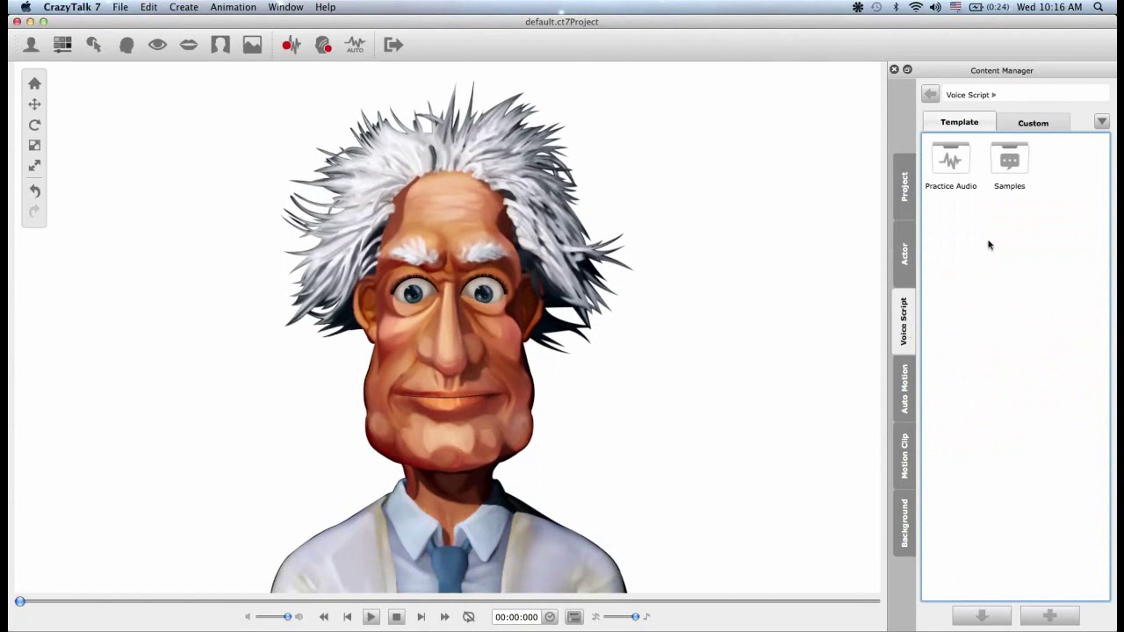
{"action": "double_click", "coordinate": [949, 158]}
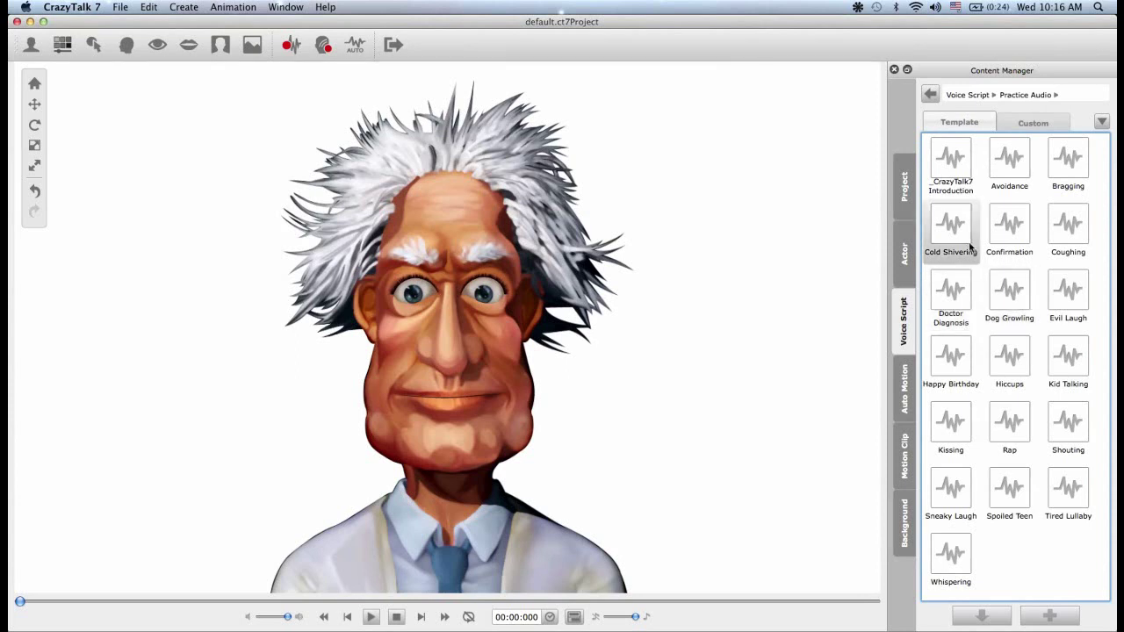
{"action": "left_click", "coordinate": [930, 94]}
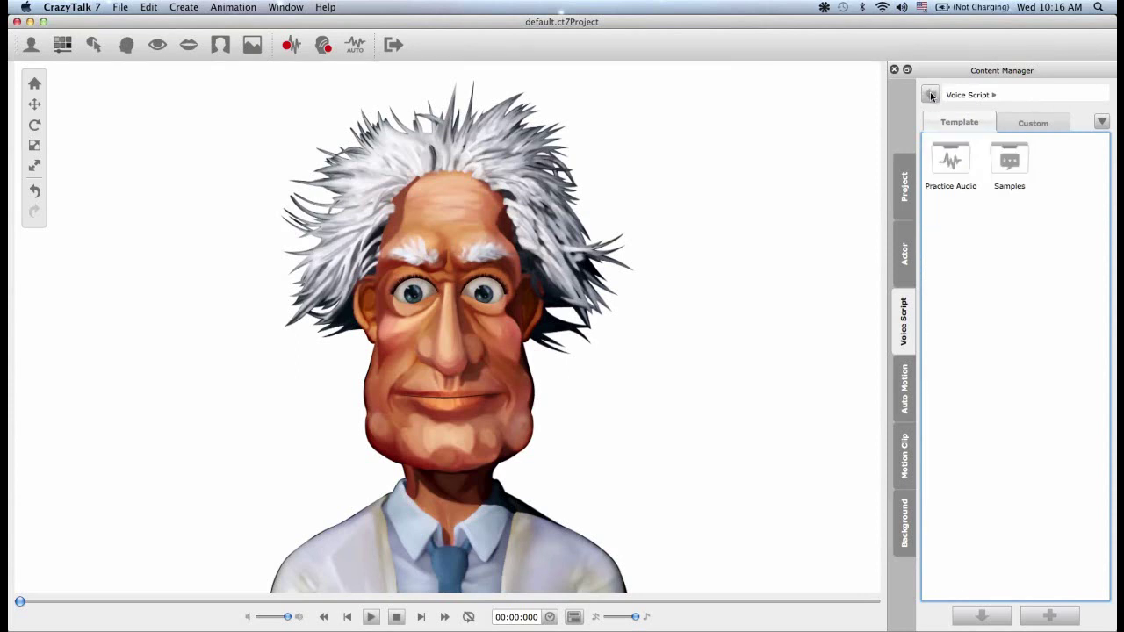
{"action": "double_click", "coordinate": [1010, 162]}
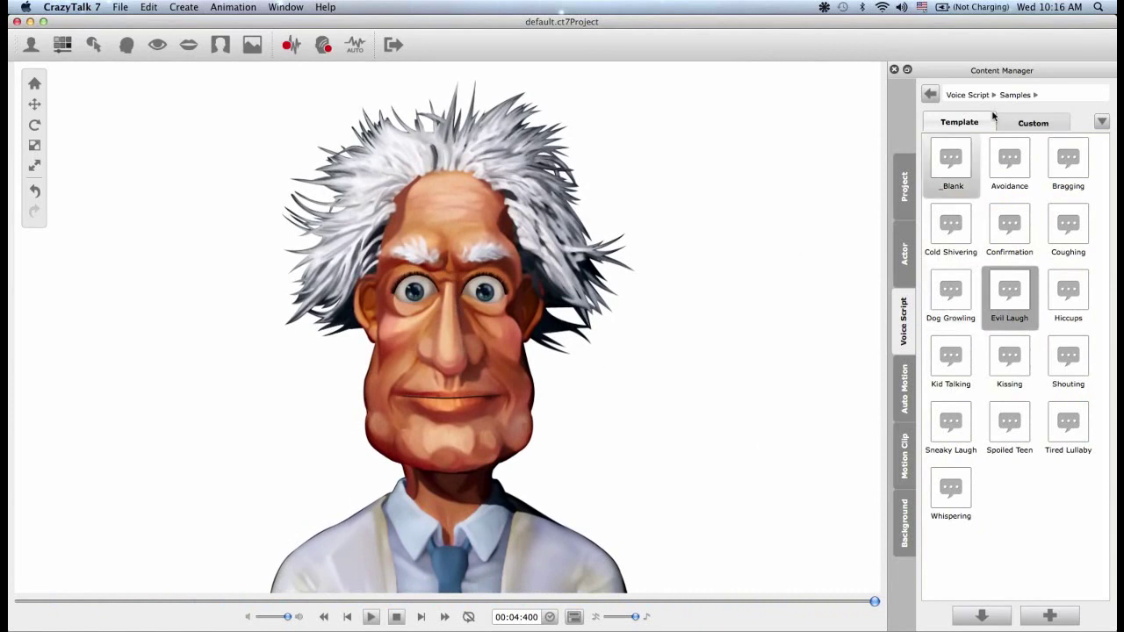
{"action": "key", "text": "BackSpace"}
{"action": "double_click", "coordinate": [949, 165]}
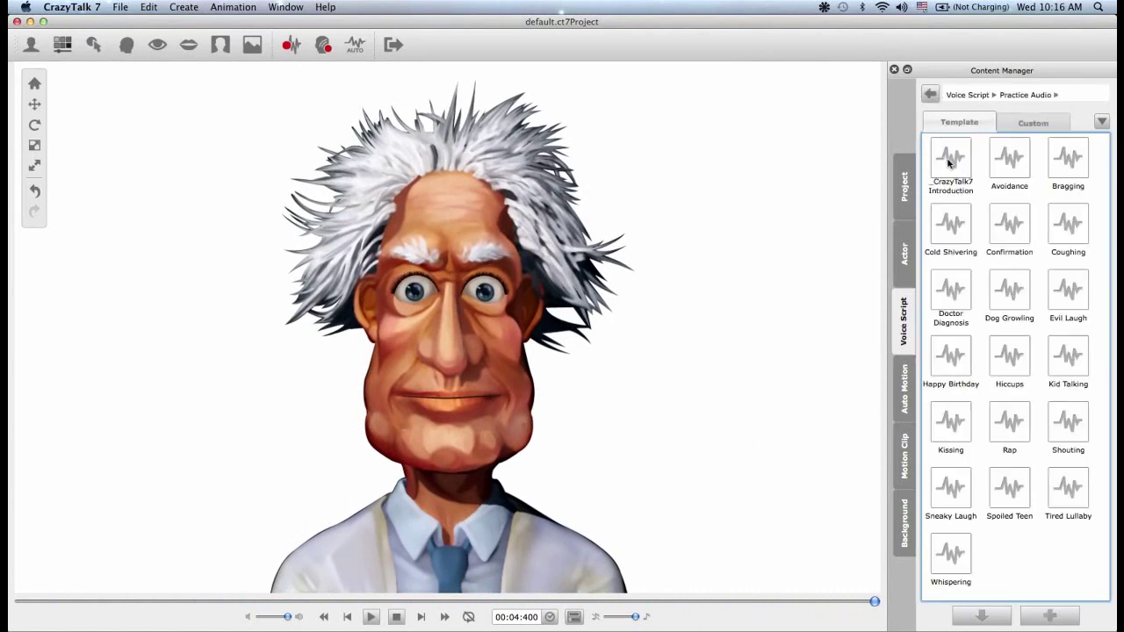
Apply the Doctor Diagnosis practice audio to the scientist in LipSync-only mode
{"action": "double_click", "coordinate": [954, 284]}
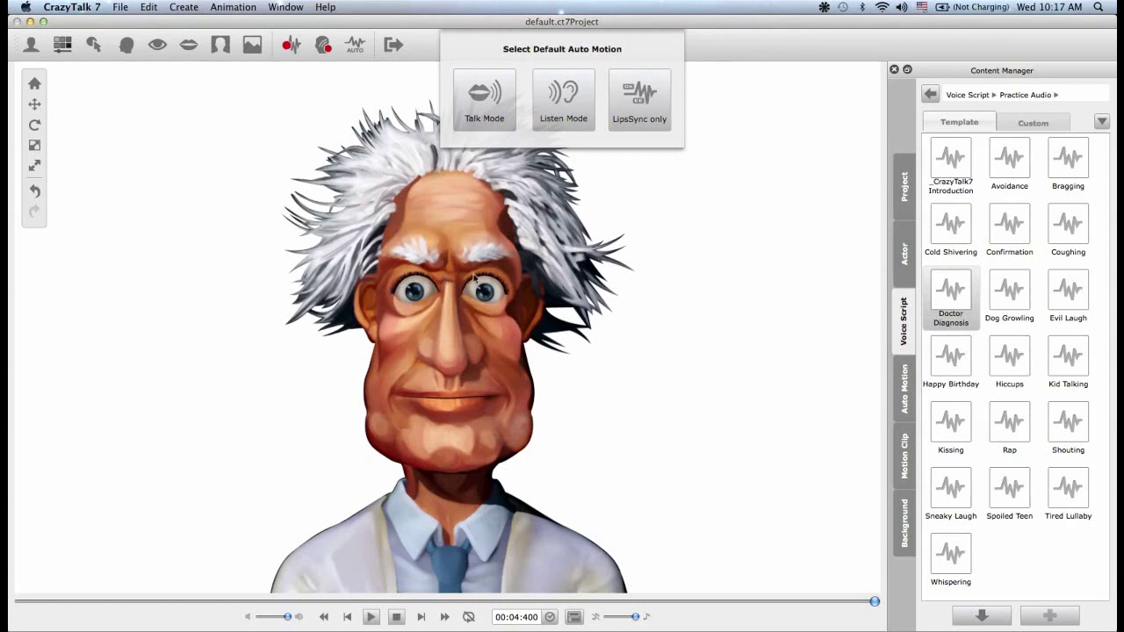
{"action": "left_click", "coordinate": [639, 120]}
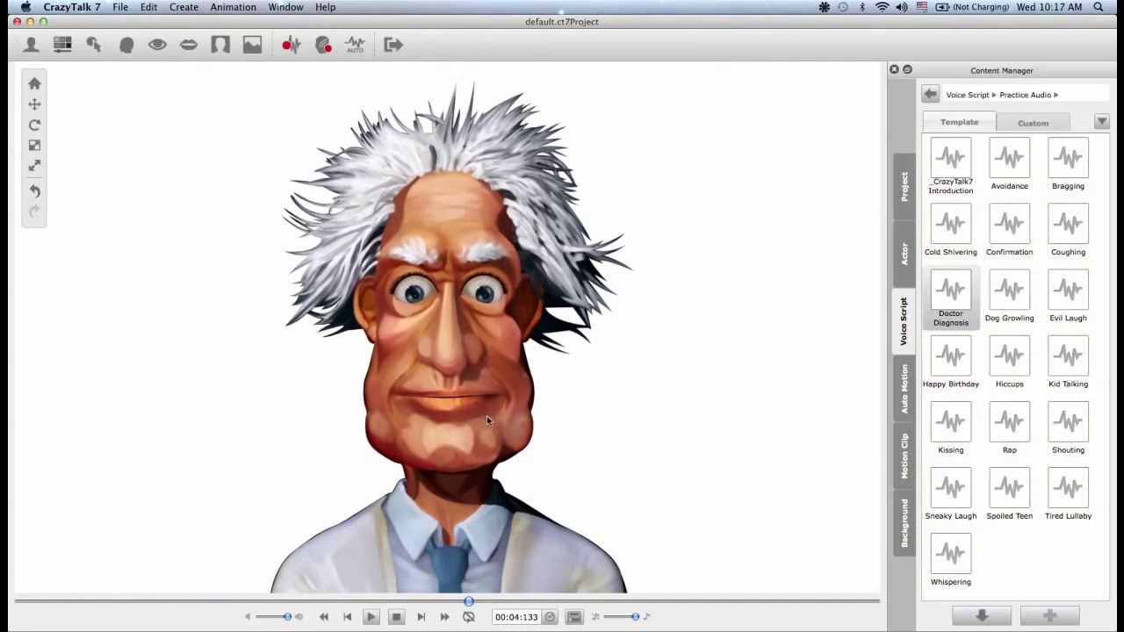
Fit the whole Doctor Diagnosis audio in the timeline, show its Lips track, and select the viseme near frame 23
{"action": "left_click", "coordinate": [576, 617]}
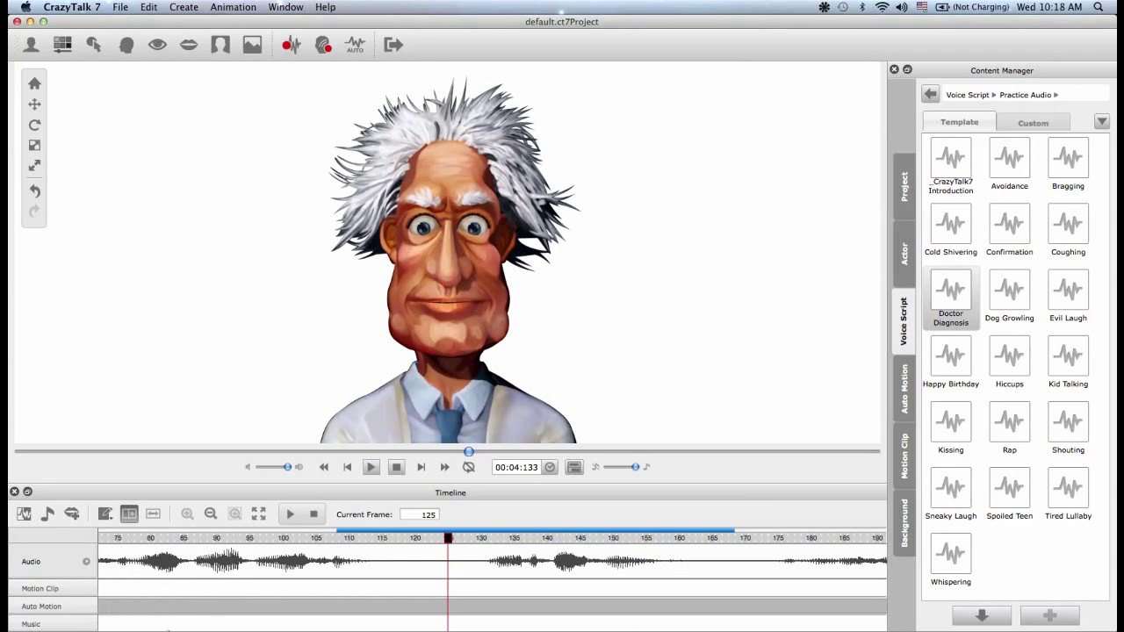
{"action": "left_click", "coordinate": [258, 514]}
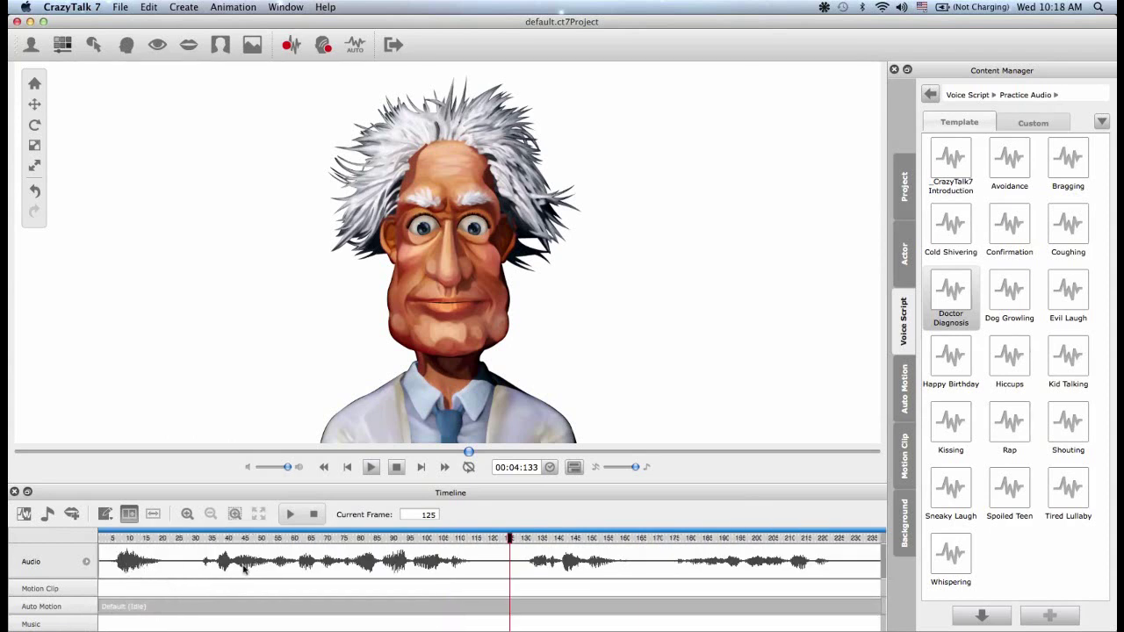
{"action": "left_click", "coordinate": [86, 563]}
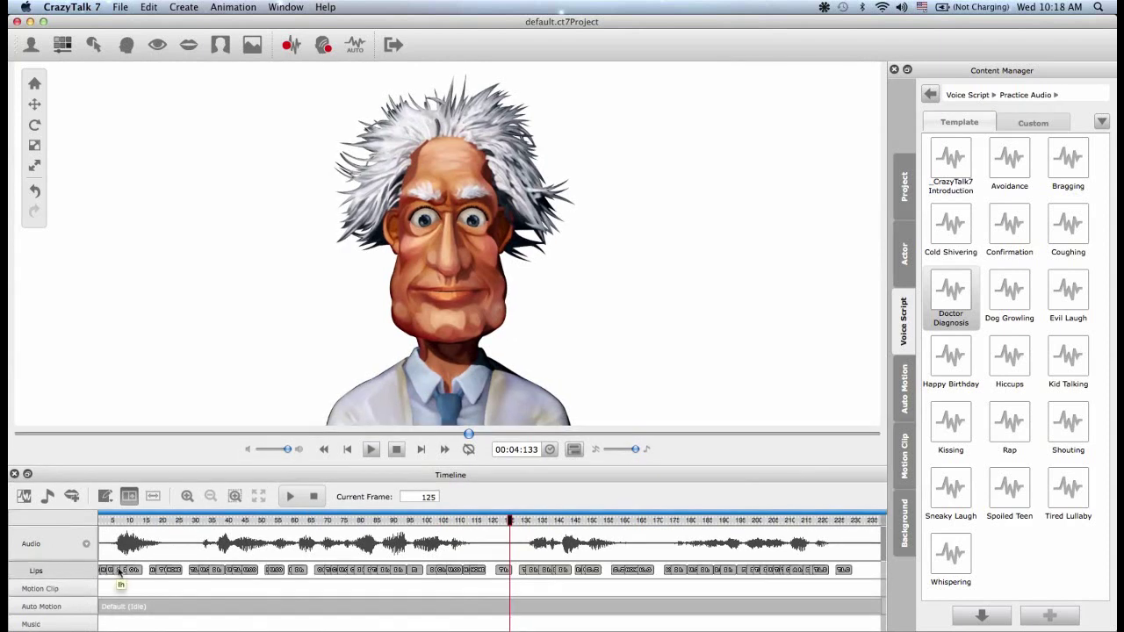
{"action": "left_click", "coordinate": [176, 570]}
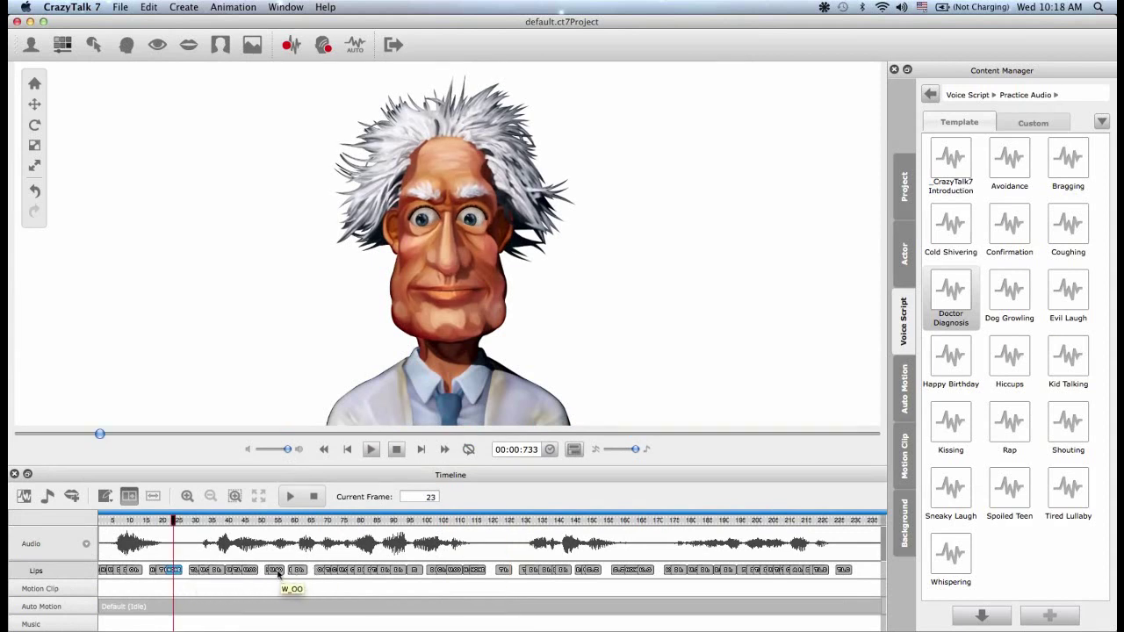
{"action": "double_click", "coordinate": [278, 570]}
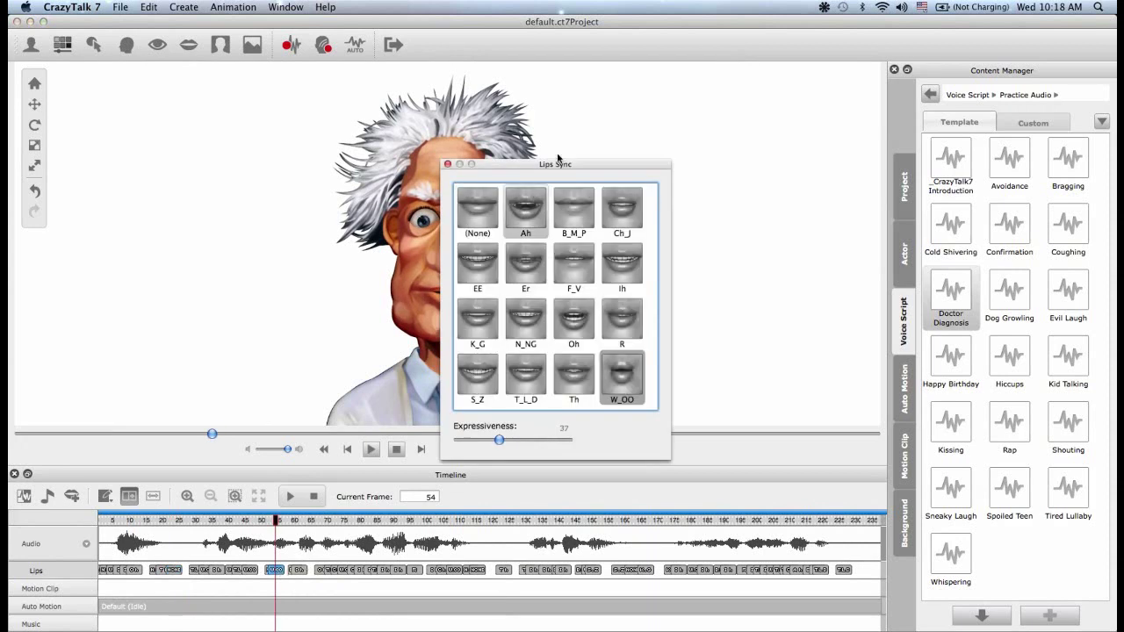
{"action": "left_click_drag", "start_coordinate": [550, 170], "coordinate": [627, 116]}
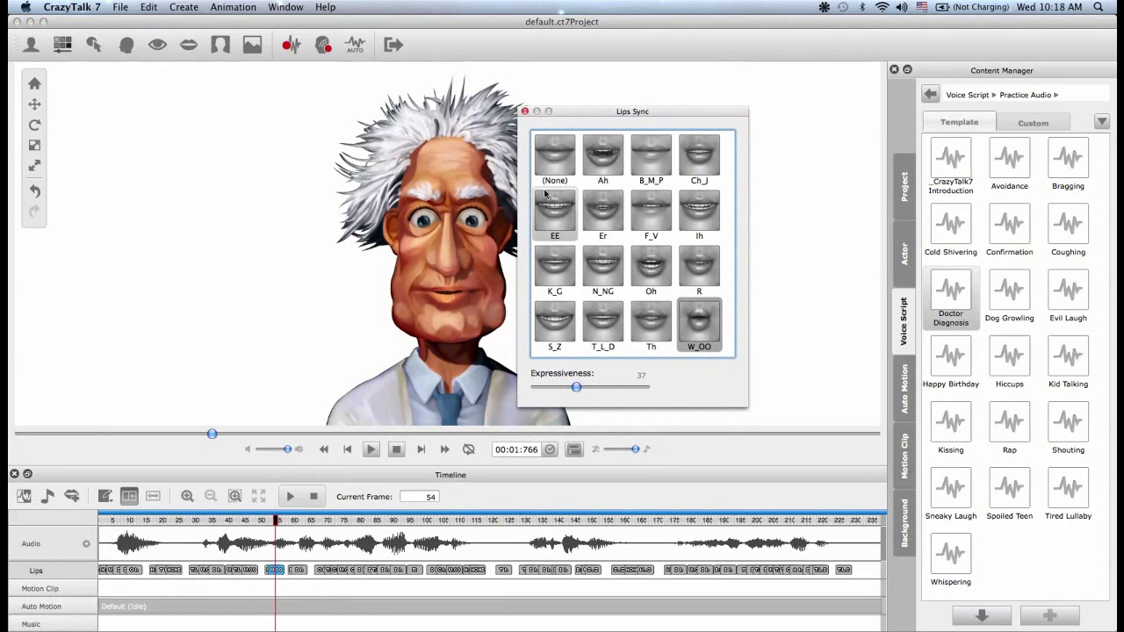
{"action": "left_click", "coordinate": [554, 158]}
{"action": "left_click", "coordinate": [595, 163]}
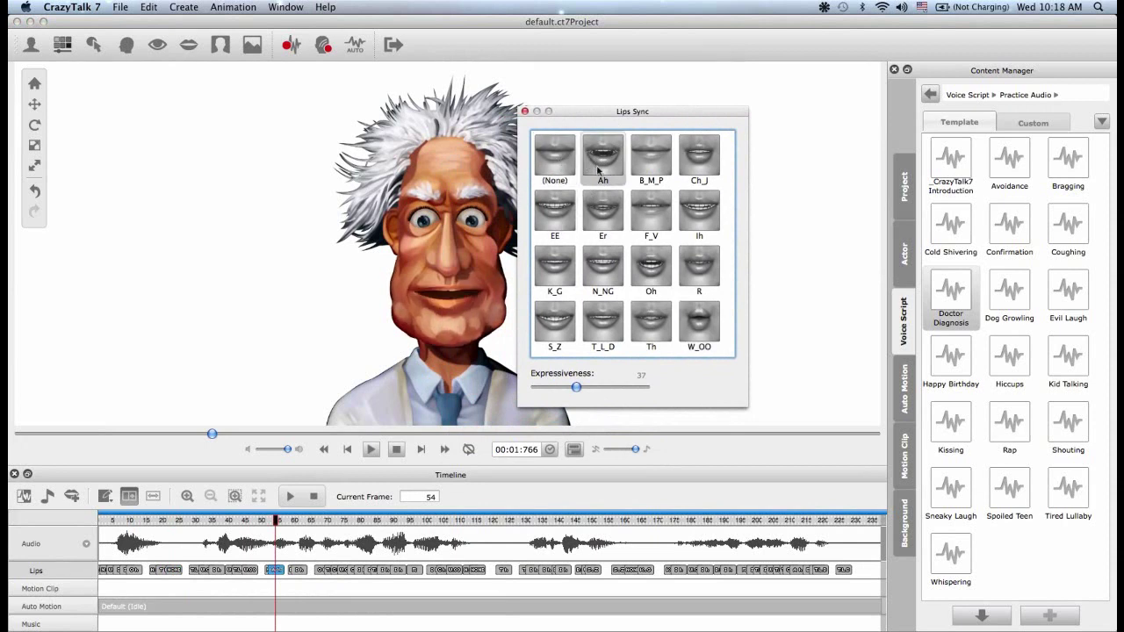
{"action": "left_click", "coordinate": [606, 216]}
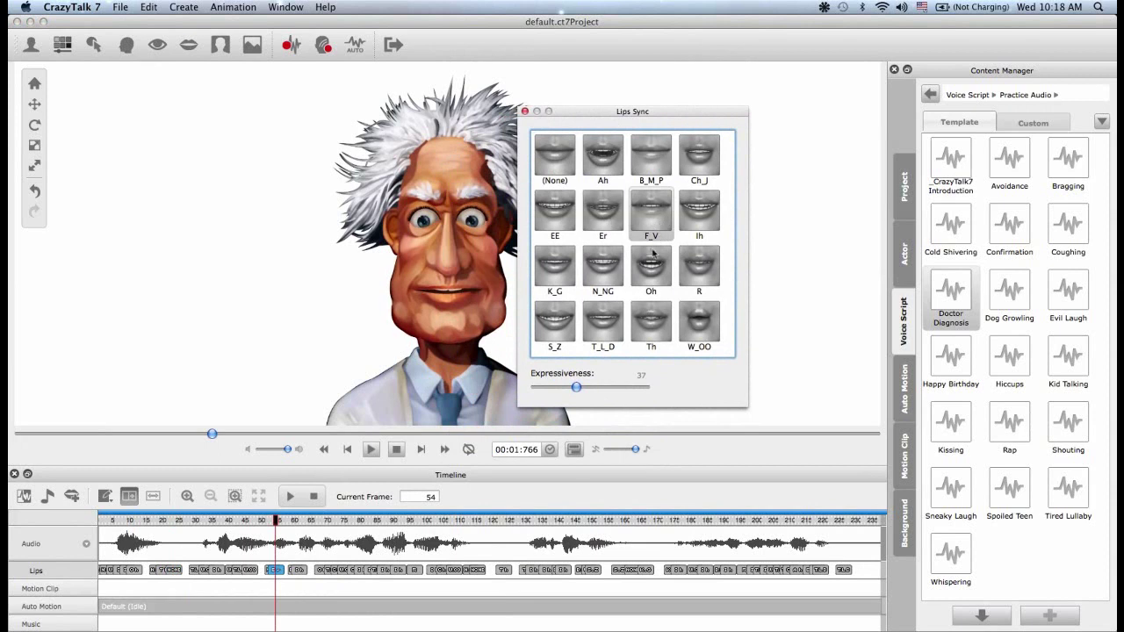
{"action": "left_click", "coordinate": [662, 227]}
{"action": "left_click", "coordinate": [651, 269]}
{"action": "left_click", "coordinate": [603, 171]}
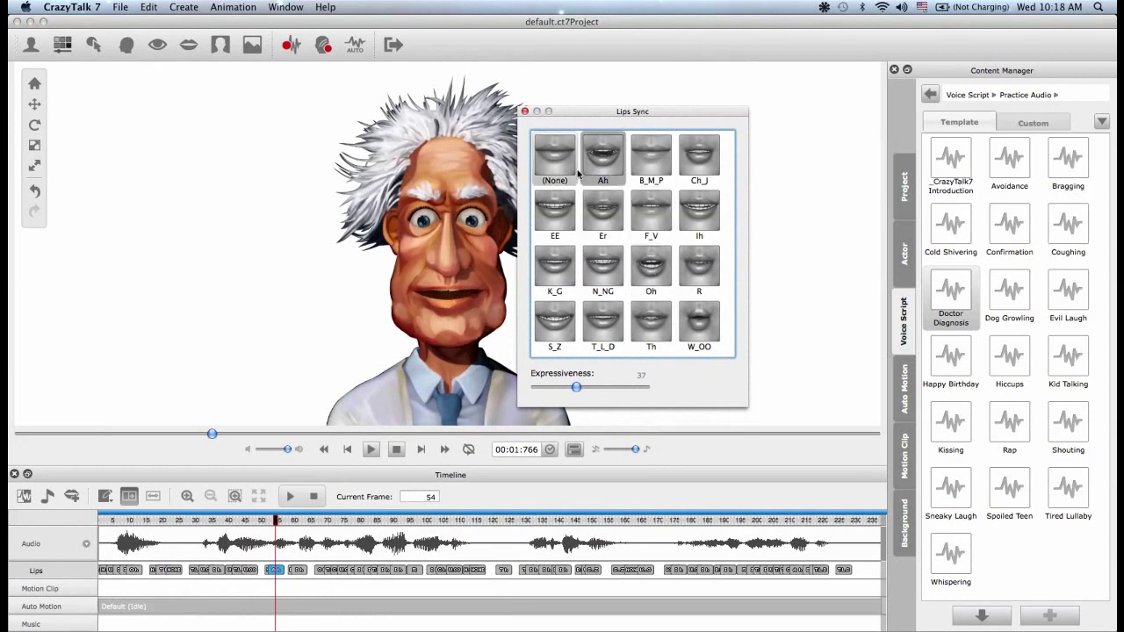
{"action": "left_click", "coordinate": [565, 162]}
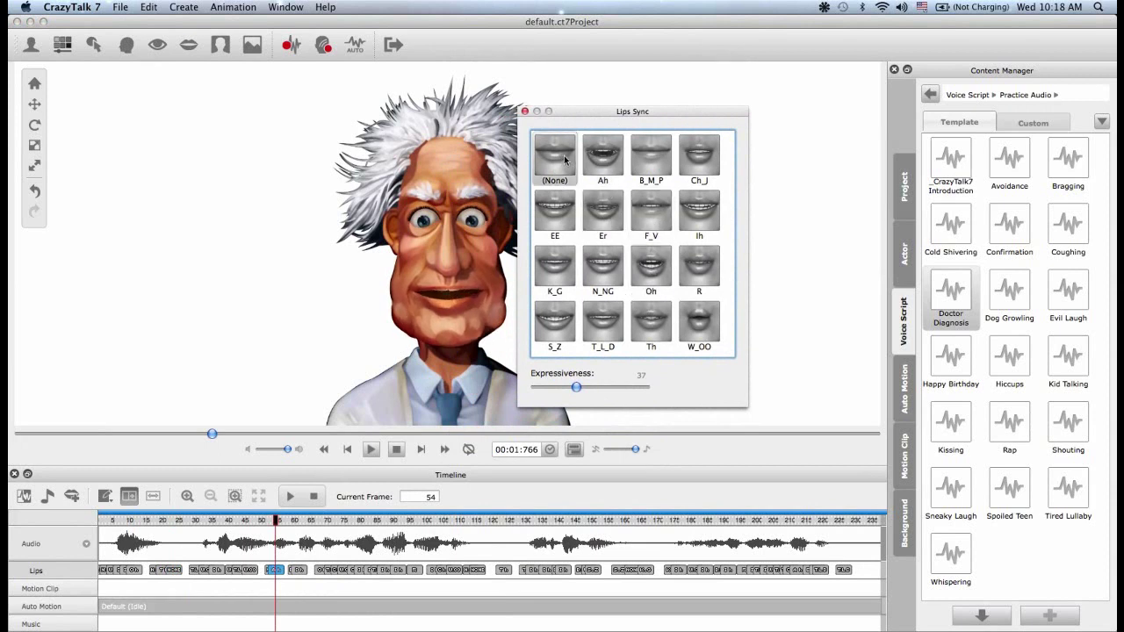
{"action": "left_click", "coordinate": [525, 112]}
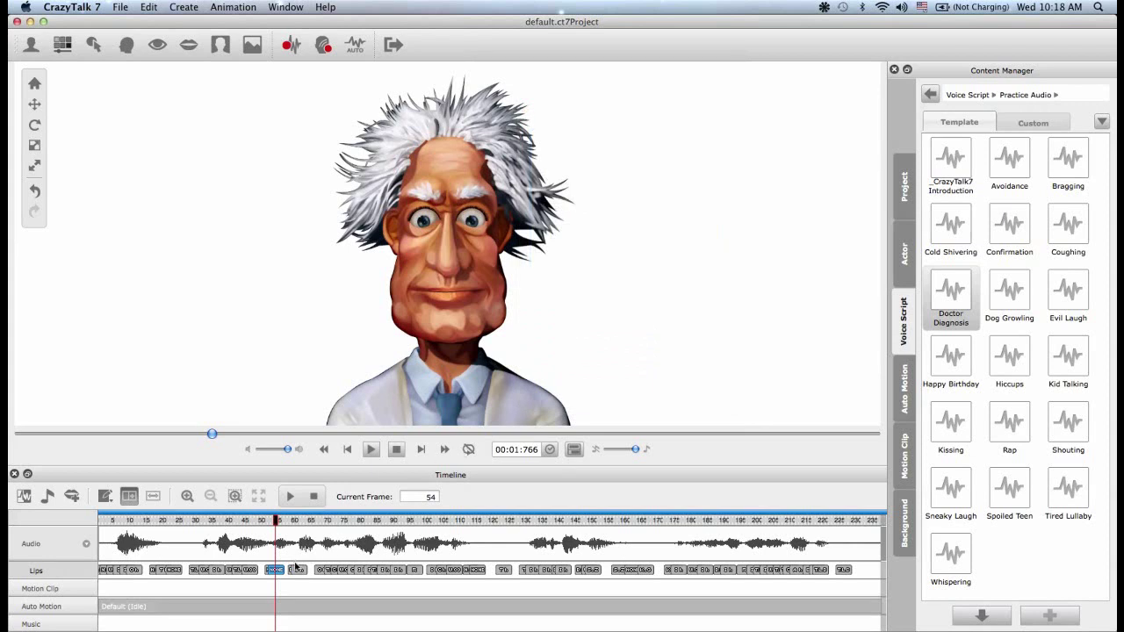
{"action": "left_click", "coordinate": [73, 497]}
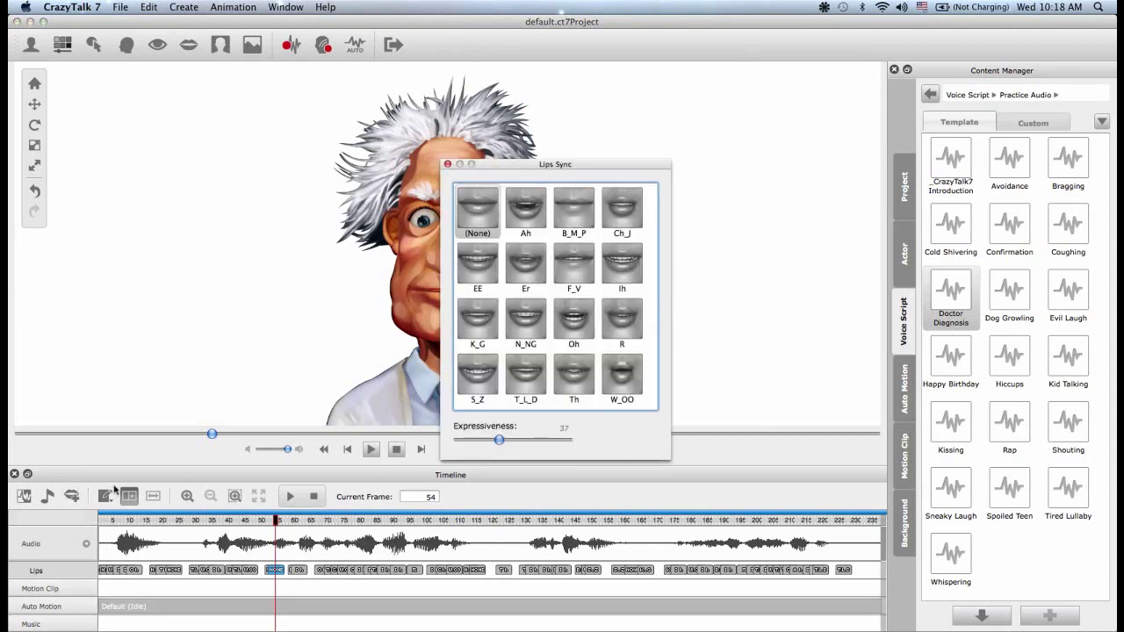
{"action": "left_click_drag", "start_coordinate": [531, 168], "coordinate": [587, 154]}
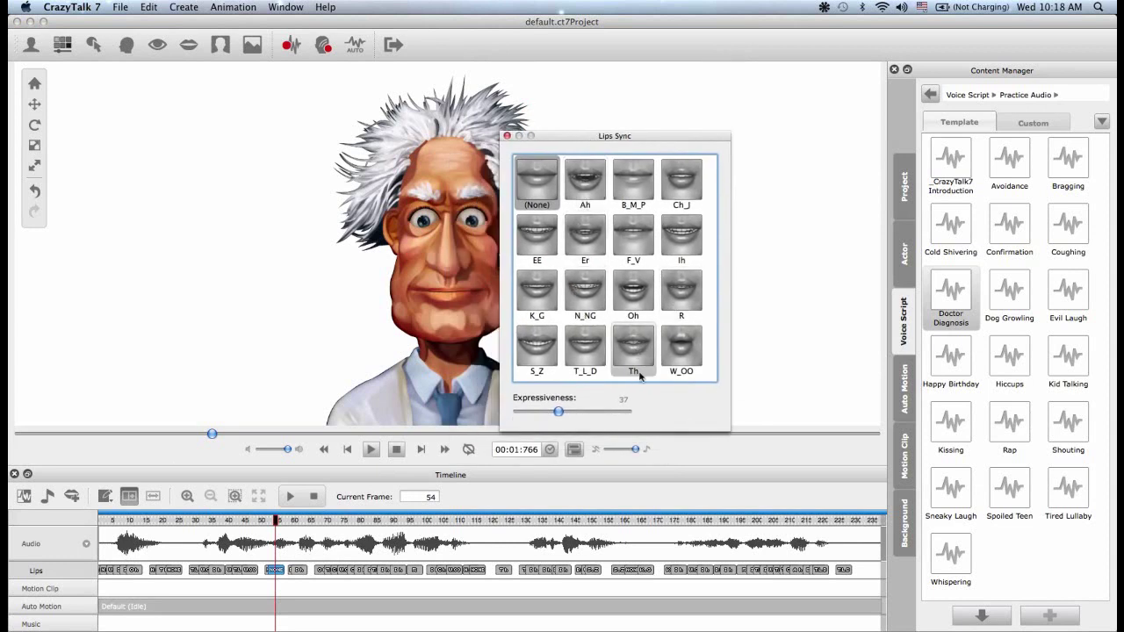
{"action": "left_click", "coordinate": [507, 137]}
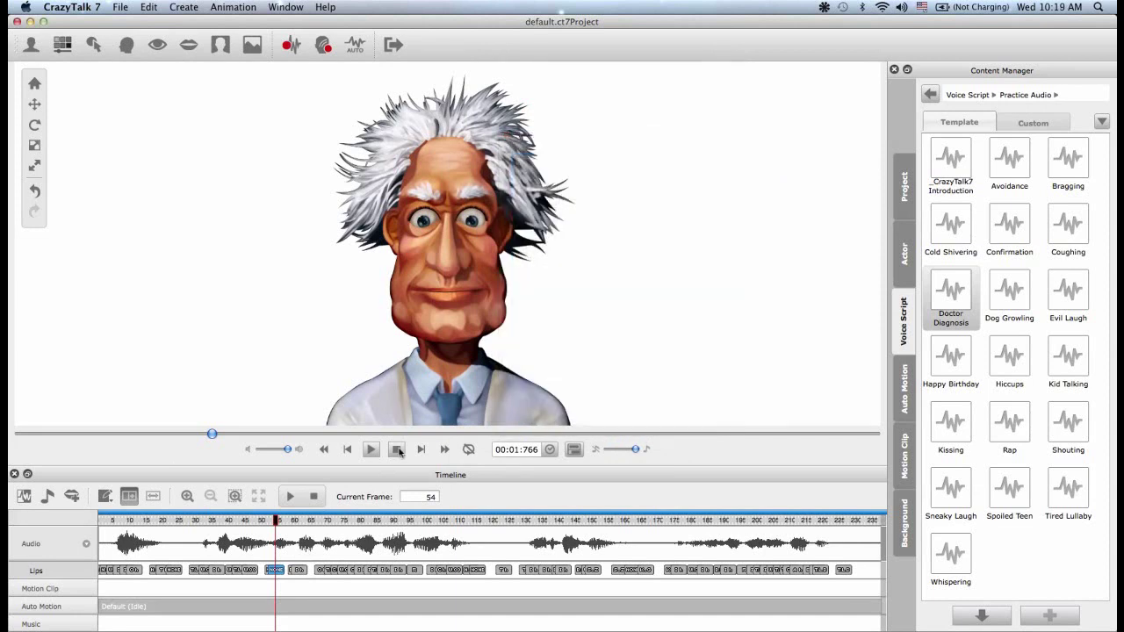
Apply the Doctor Diagnosis voice script with Listen Mode auto motion, then stop playback back at frame 1
{"action": "left_click", "coordinate": [397, 449]}
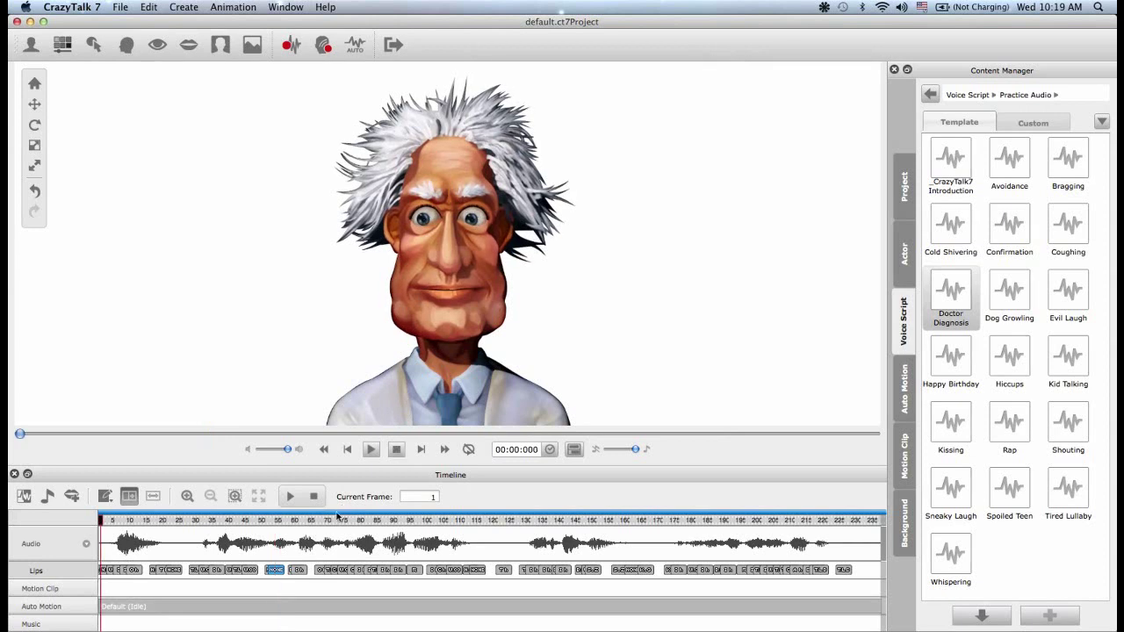
{"action": "double_click", "coordinate": [956, 288]}
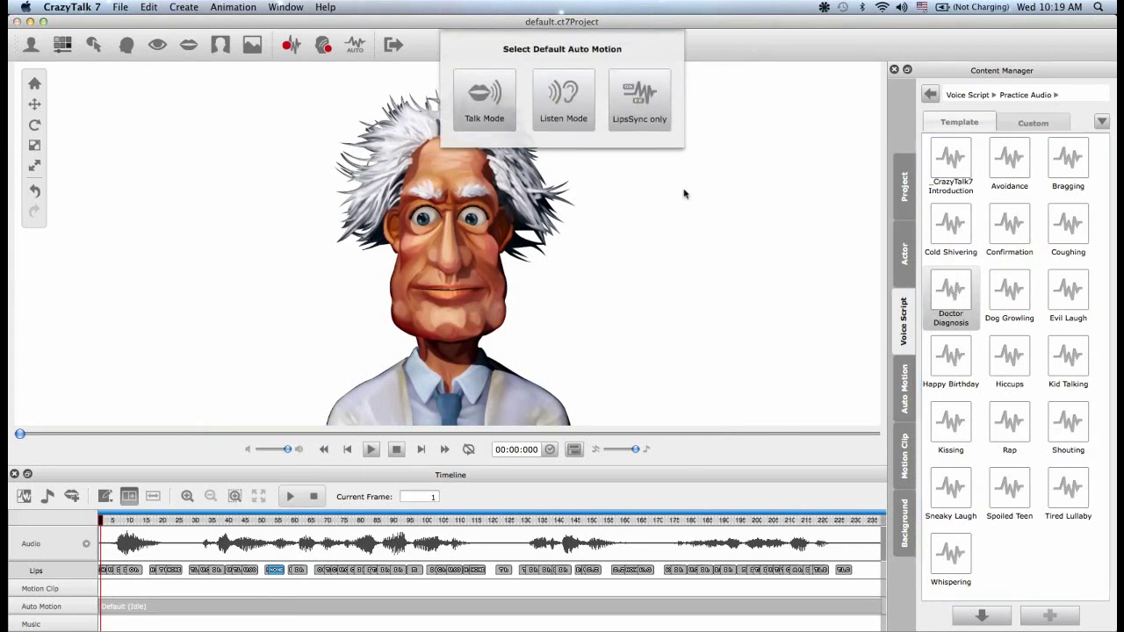
{"action": "left_click", "coordinate": [570, 116]}
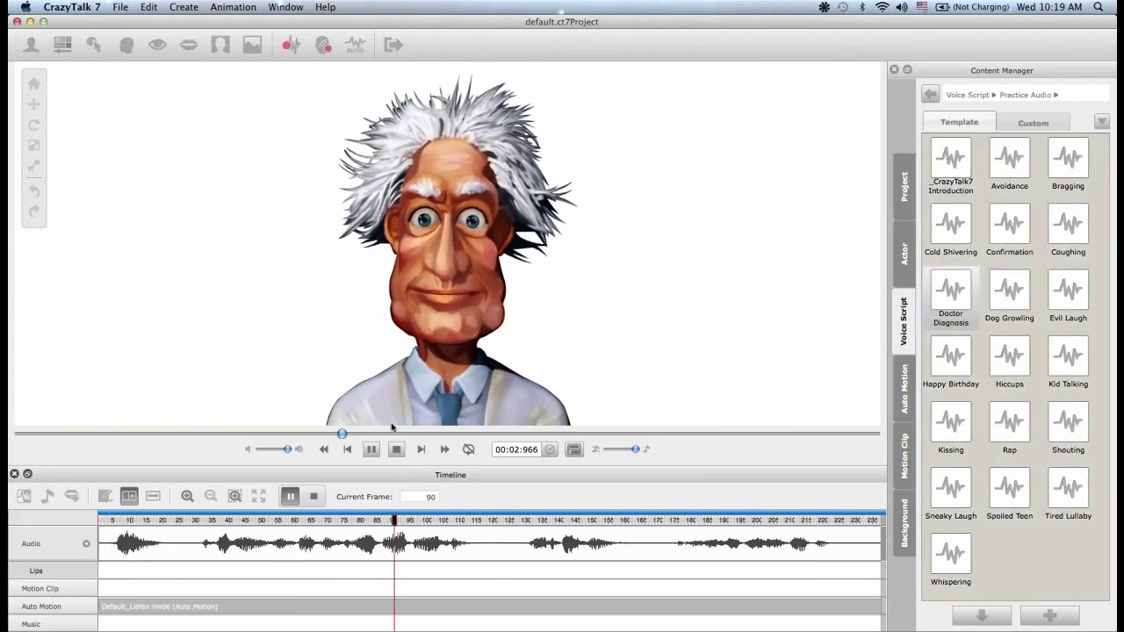
{"action": "left_click", "coordinate": [396, 449]}
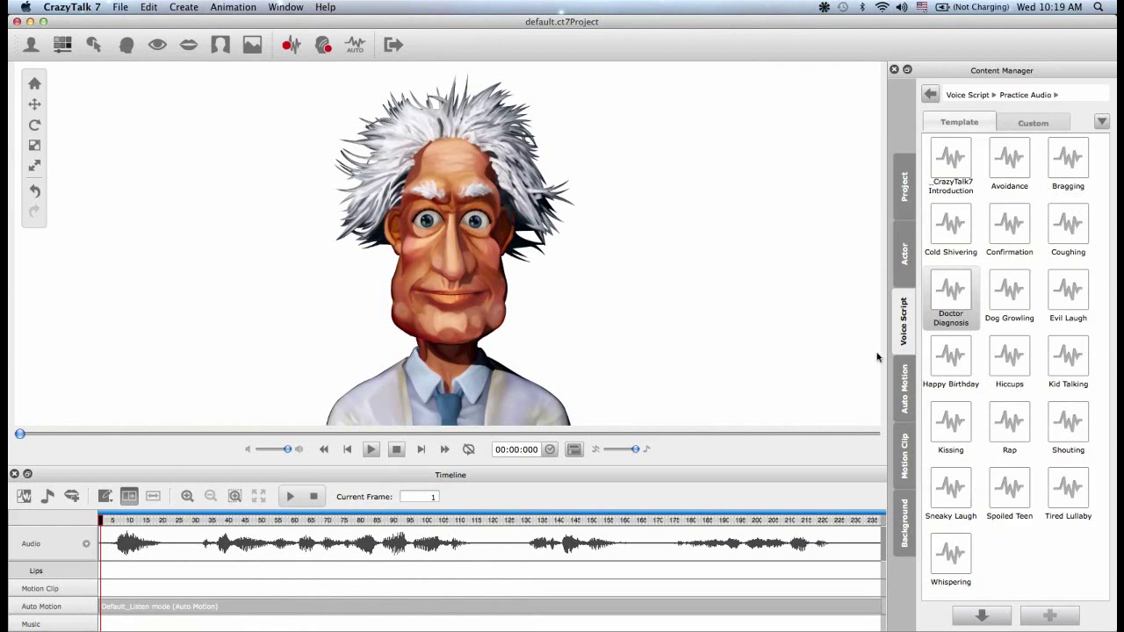
Reapply Doctor Diagnosis with Talk Mode auto motion and play the talking result
{"action": "double_click", "coordinate": [949, 293]}
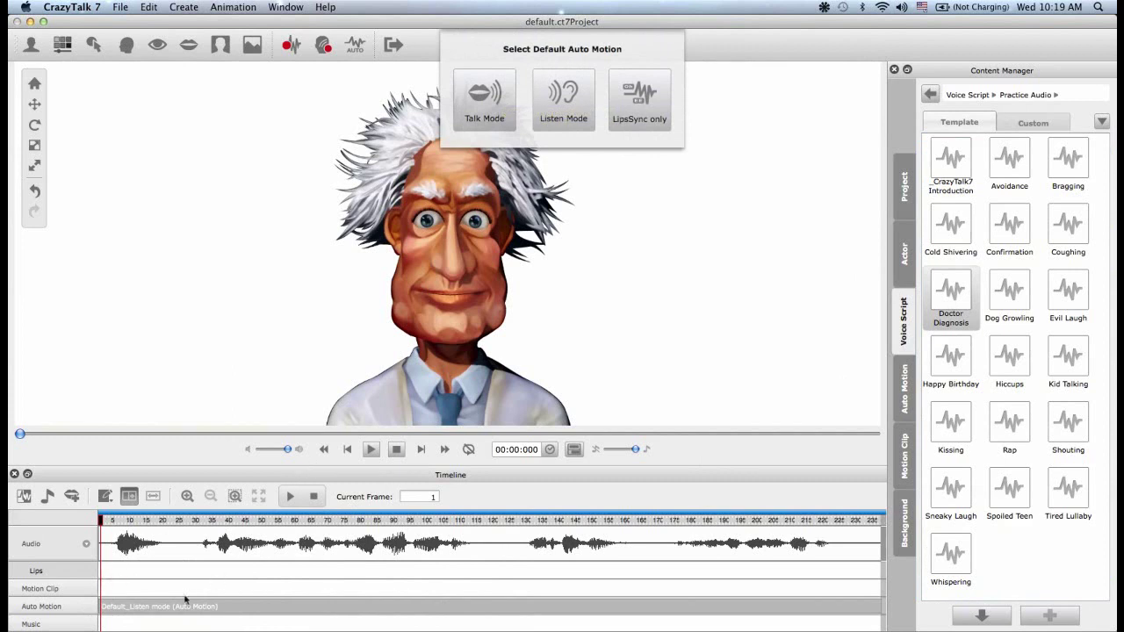
{"action": "left_click", "coordinate": [484, 98]}
{"action": "key", "text": "space"}
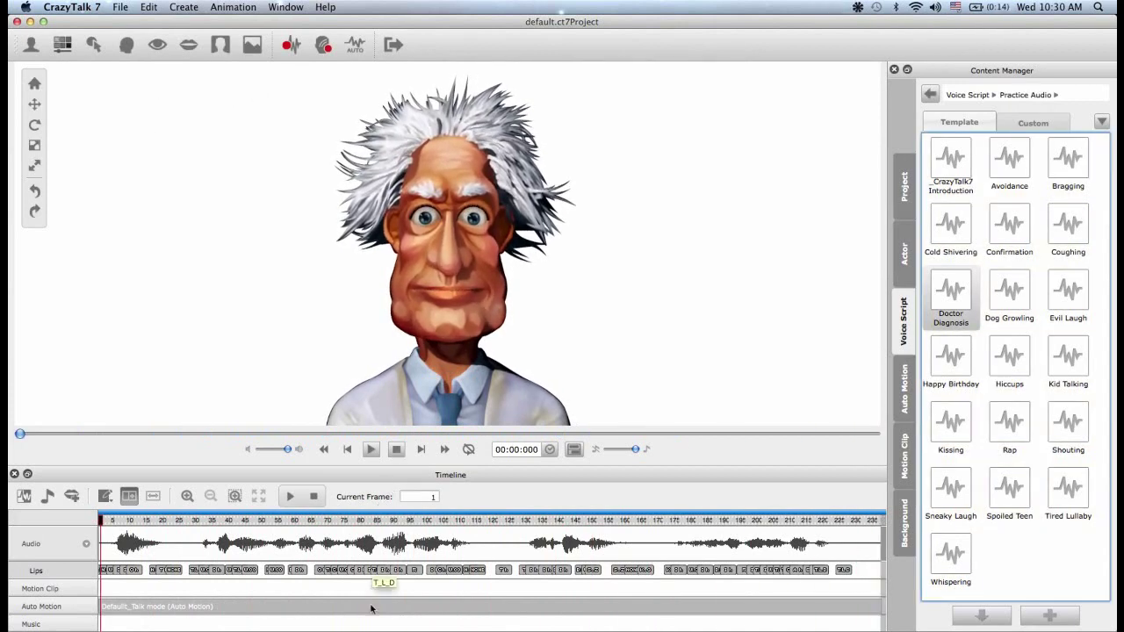
Apply the Head Foward auto motion from the 01_Functional folder
{"action": "left_click", "coordinate": [905, 390]}
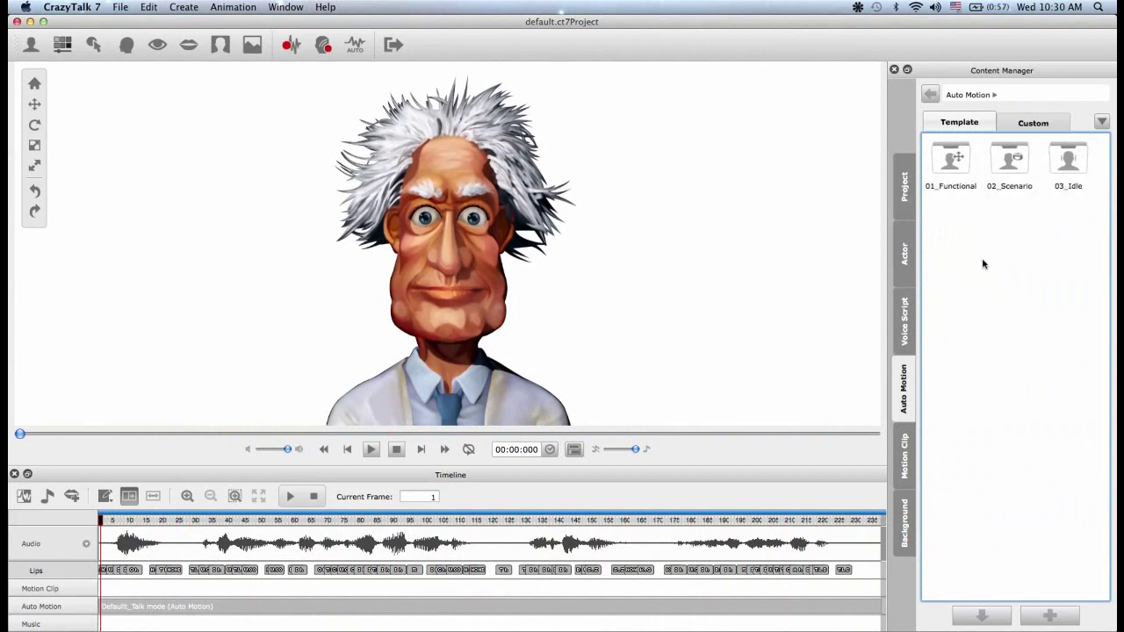
{"action": "double_click", "coordinate": [956, 173]}
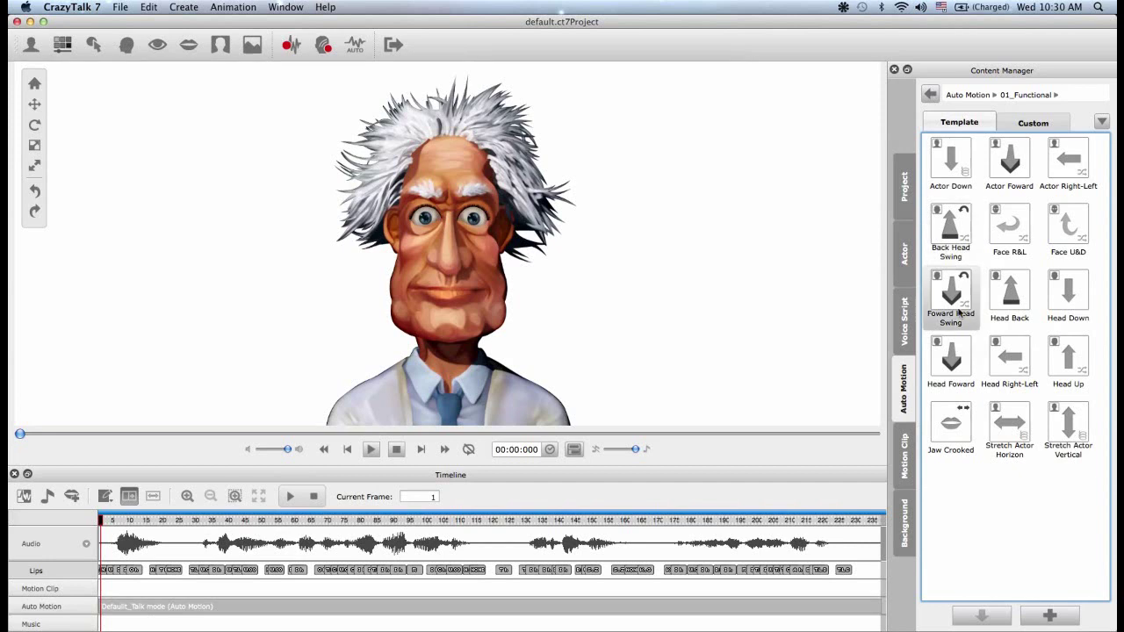
{"action": "double_click", "coordinate": [952, 360]}
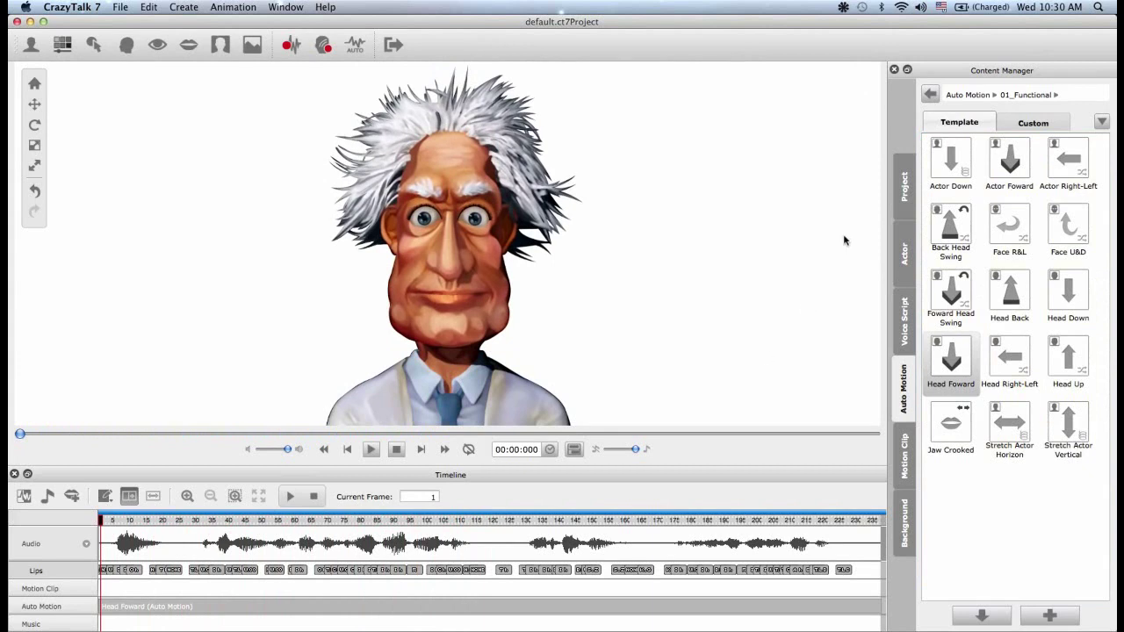
Browse the 02_Scenario templates folders 01_Talk, 02_Sing and 03_Human Sound
{"action": "left_click", "coordinate": [930, 94]}
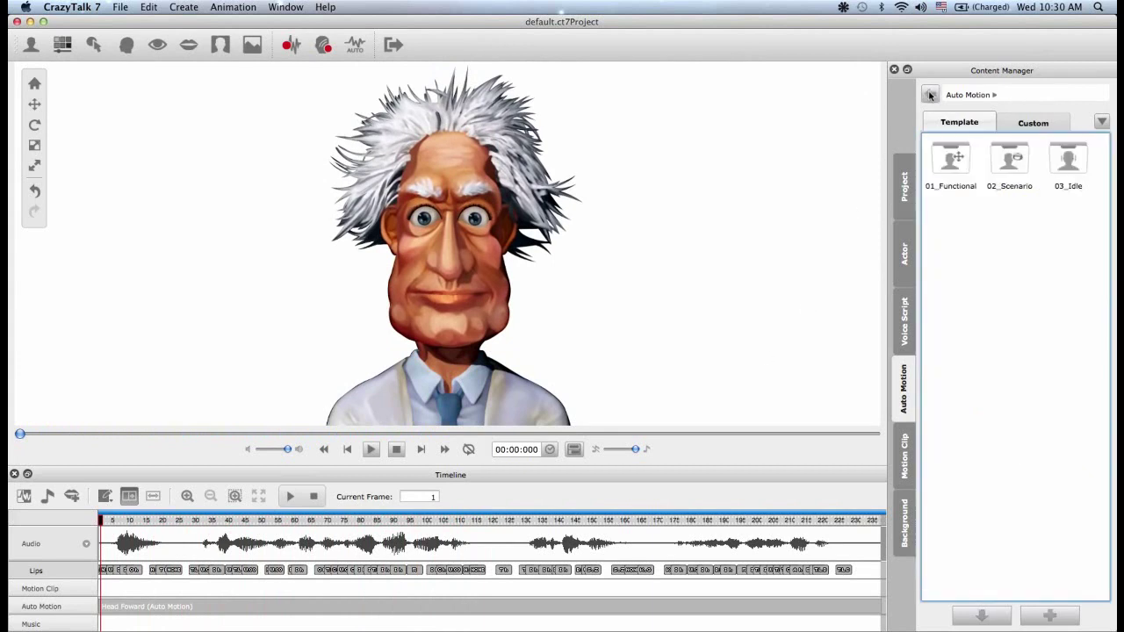
{"action": "double_click", "coordinate": [1009, 160]}
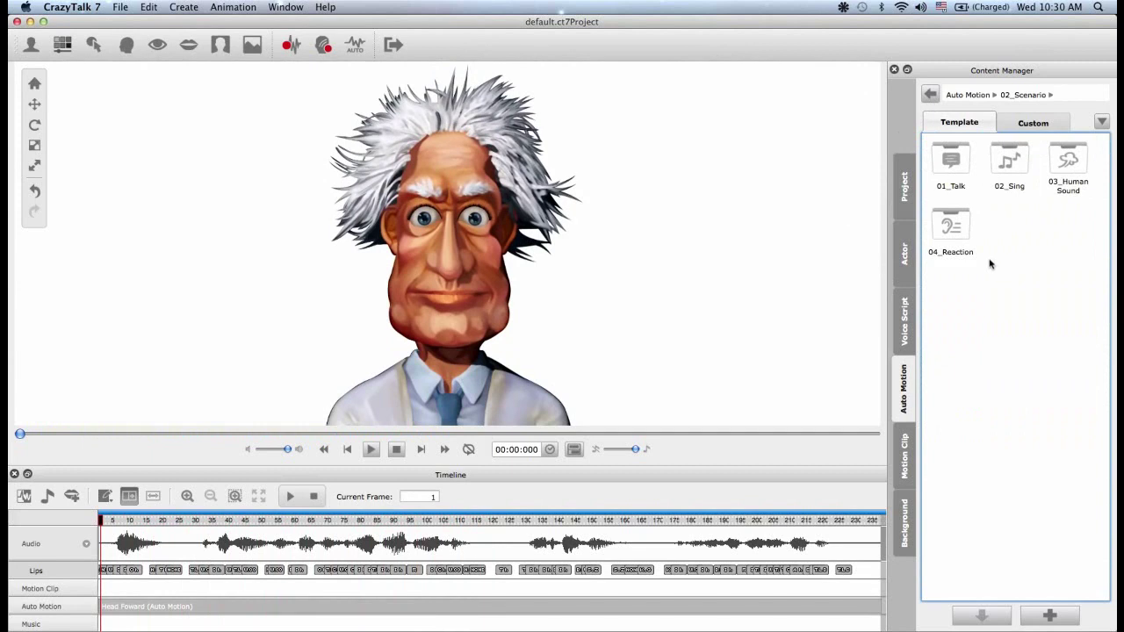
{"action": "double_click", "coordinate": [960, 164]}
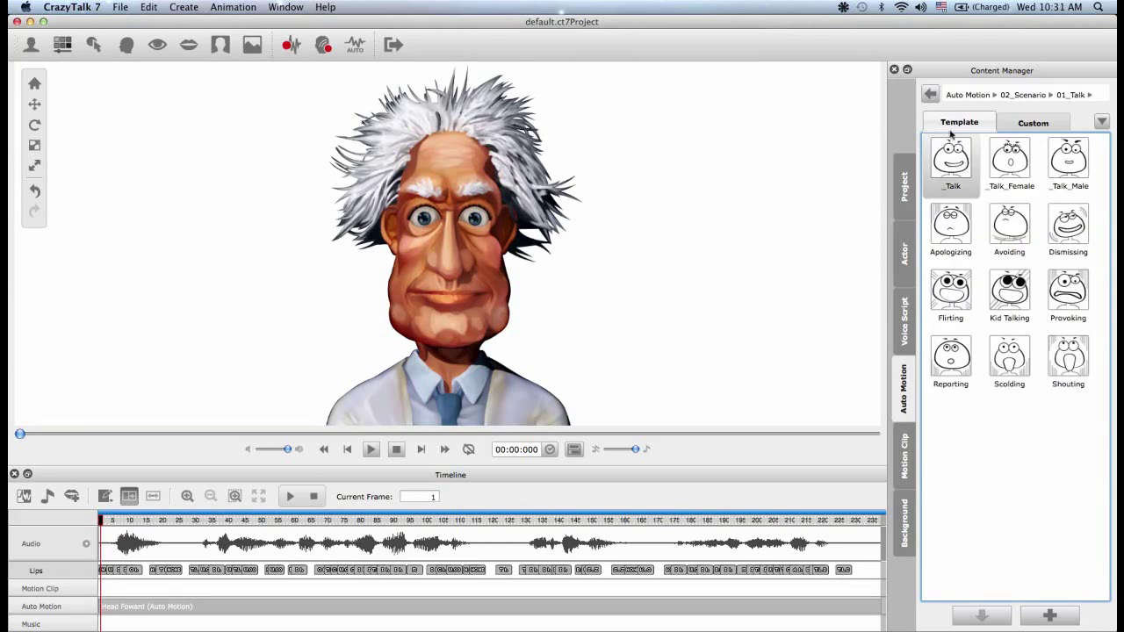
{"action": "left_click", "coordinate": [930, 94]}
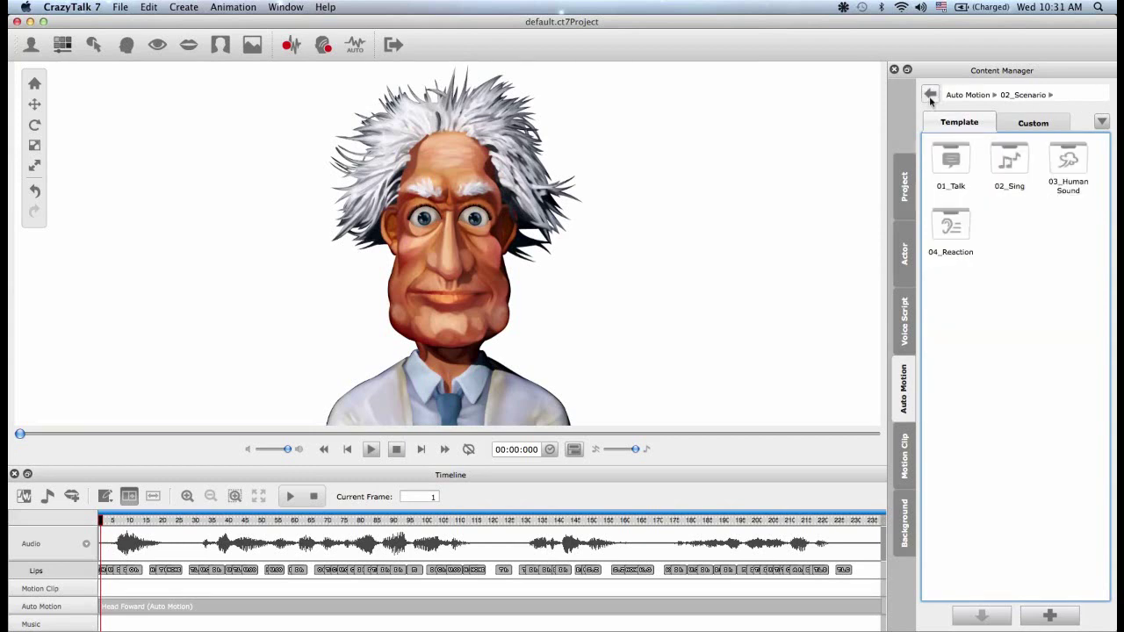
{"action": "double_click", "coordinate": [1021, 166]}
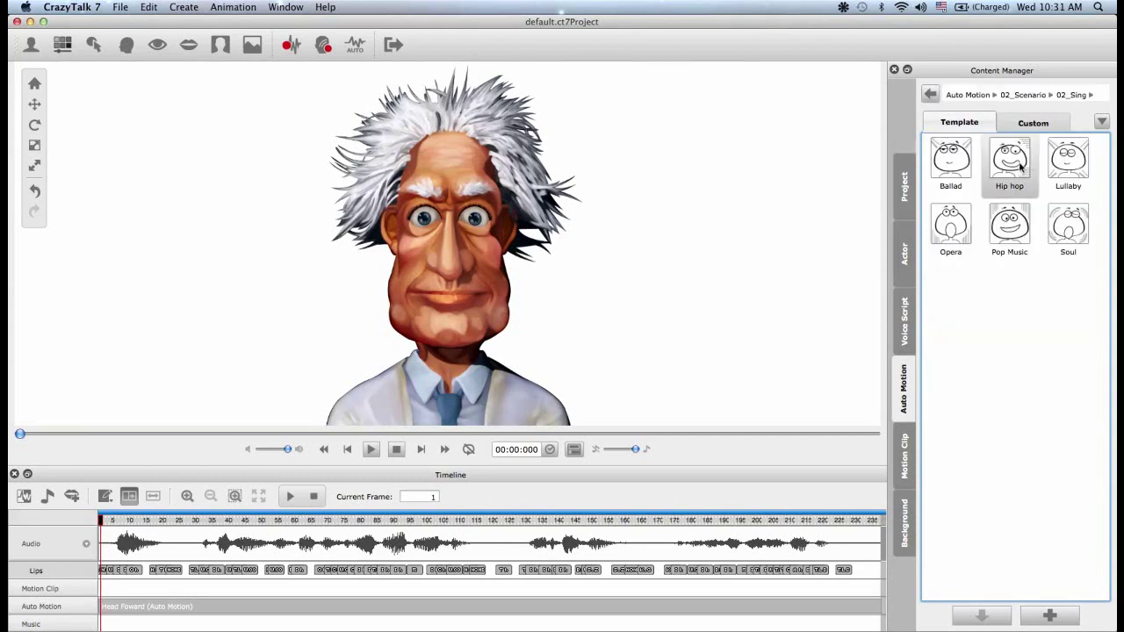
{"action": "left_click", "coordinate": [930, 94]}
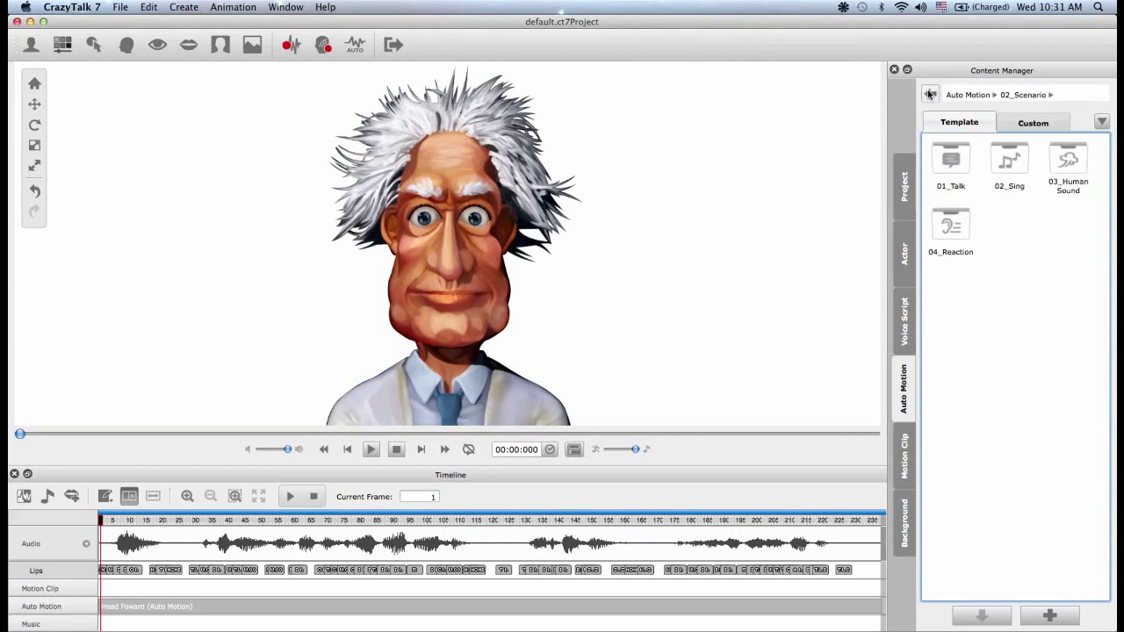
{"action": "double_click", "coordinate": [1078, 169]}
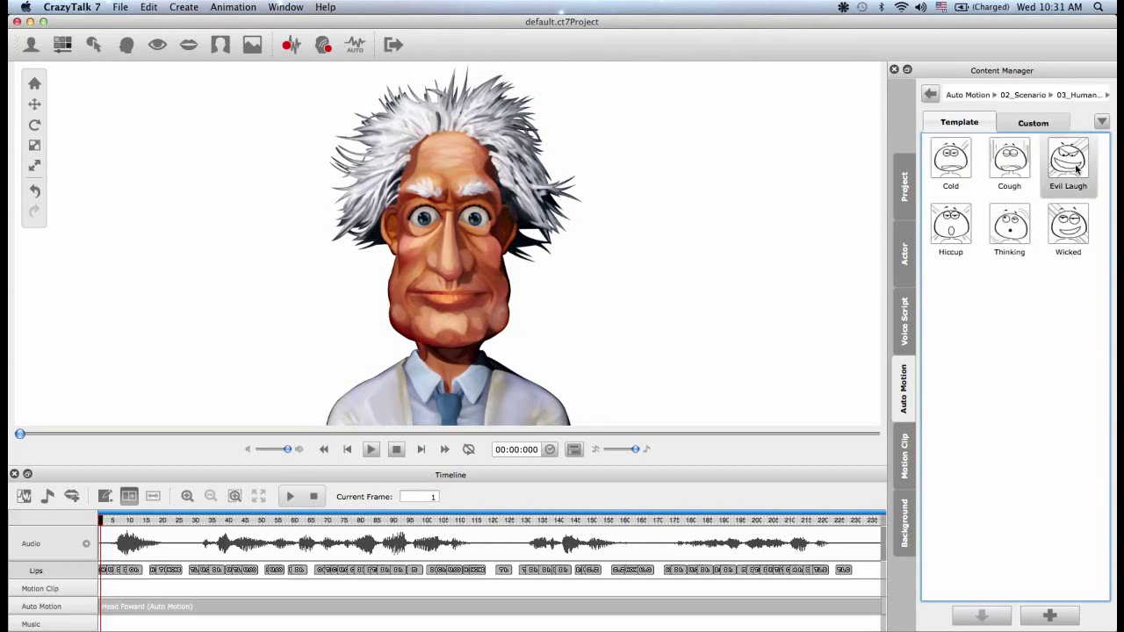
{"action": "left_click", "coordinate": [931, 94]}
Apply the _Listen auto motion from 04_Reaction and stop the preview at frame 1
{"action": "double_click", "coordinate": [961, 231]}
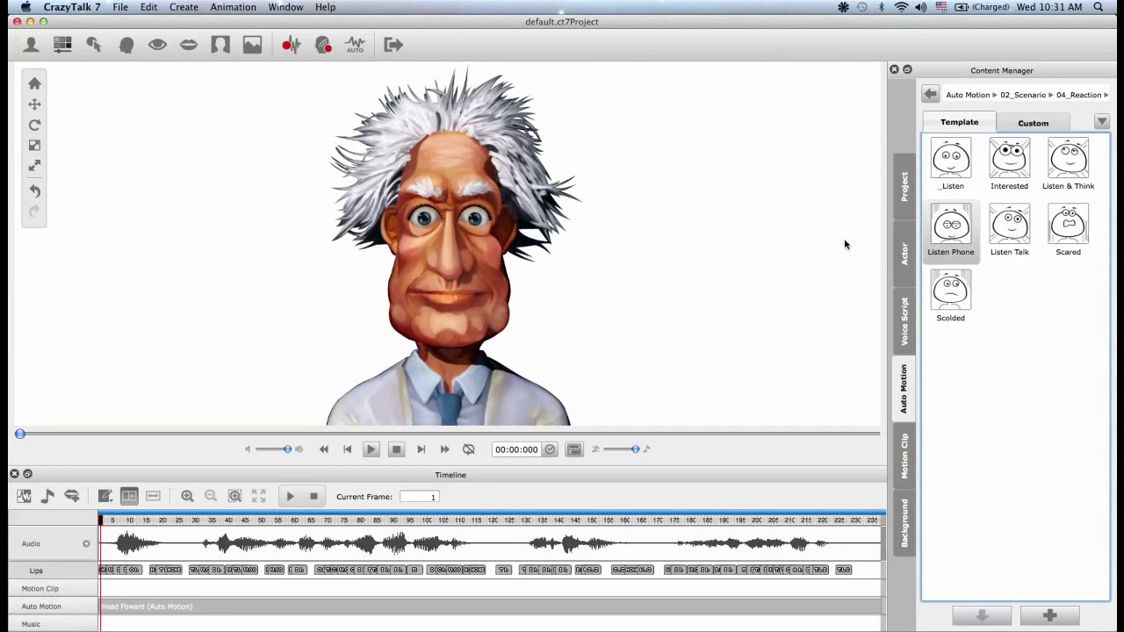
{"action": "double_click", "coordinate": [950, 163]}
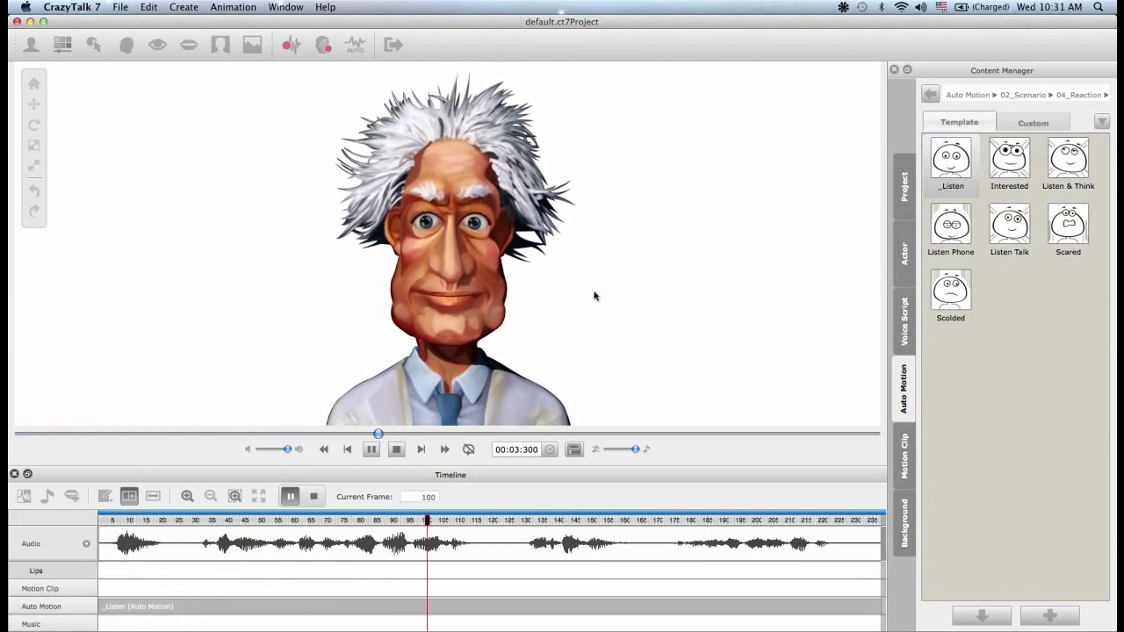
{"action": "left_click", "coordinate": [397, 450]}
{"action": "left_click", "coordinate": [400, 451]}
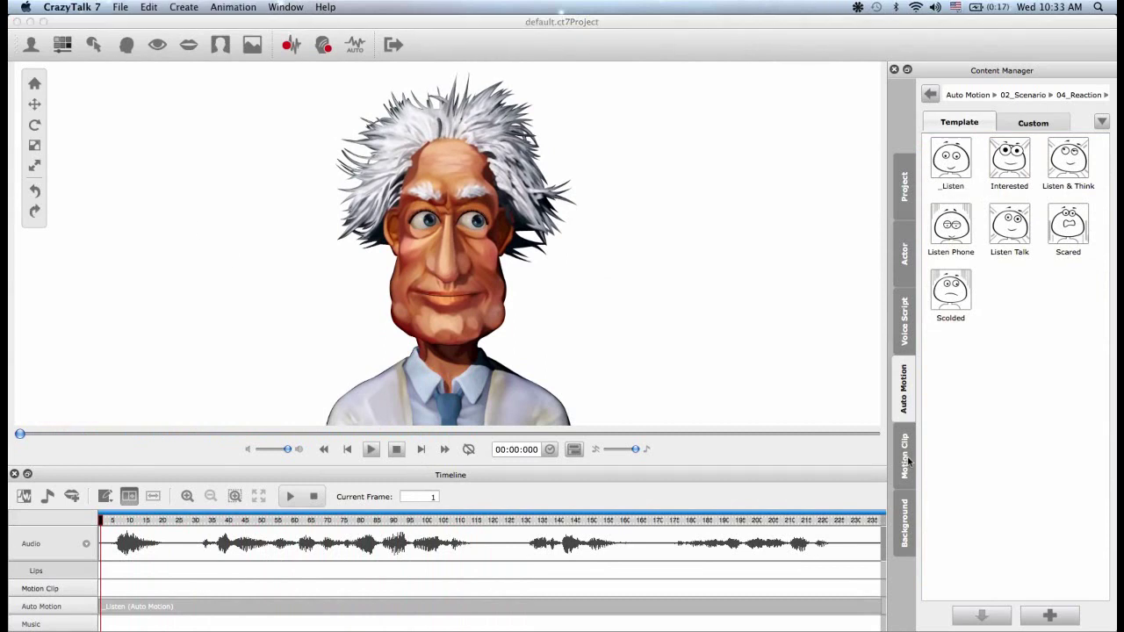
Add the Yawning motion clip, shift it to start near frame 10, and scrub frames 25–141
{"action": "left_click", "coordinate": [904, 454]}
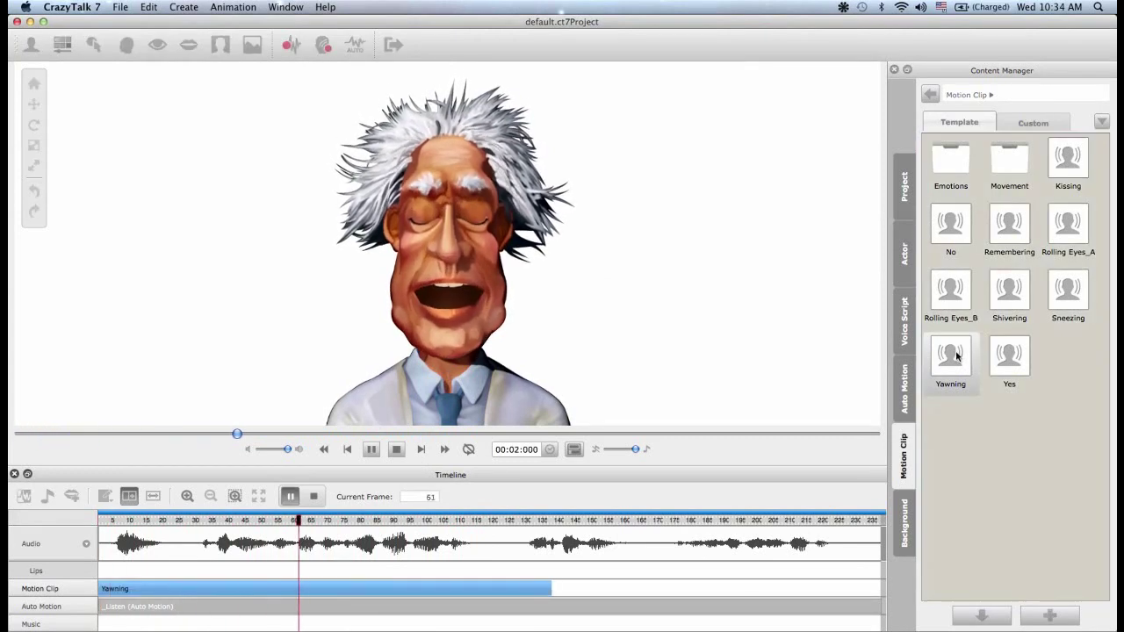
{"action": "left_click", "coordinate": [397, 451]}
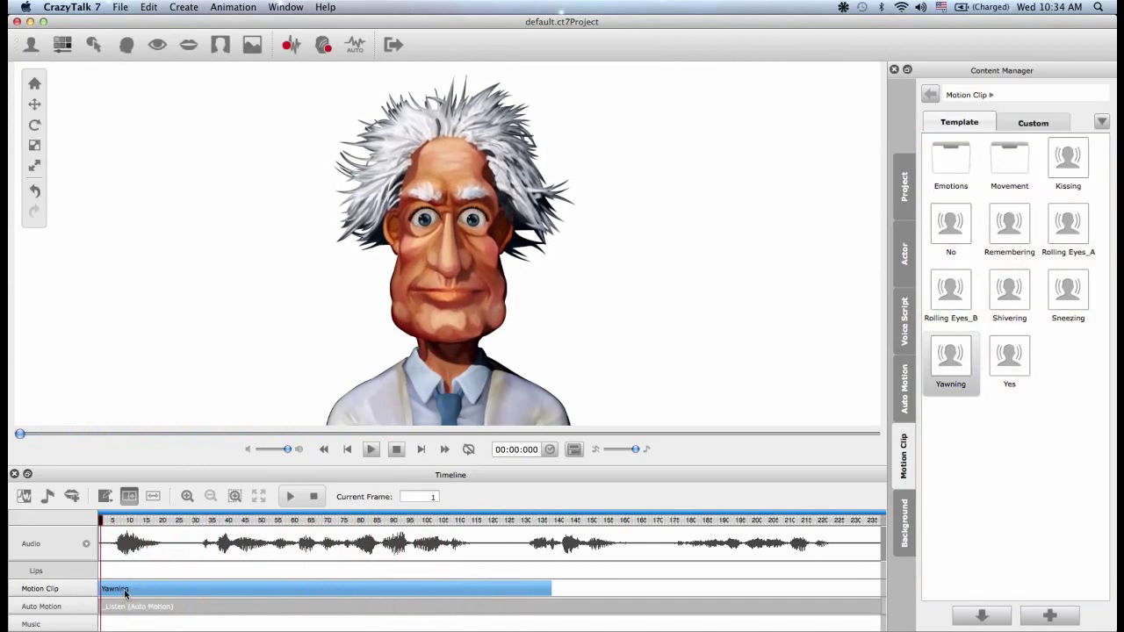
{"action": "left_click_drag", "start_coordinate": [151, 594], "coordinate": [183, 588]}
{"action": "left_click", "coordinate": [183, 588]}
{"action": "left_click", "coordinate": [544, 523]}
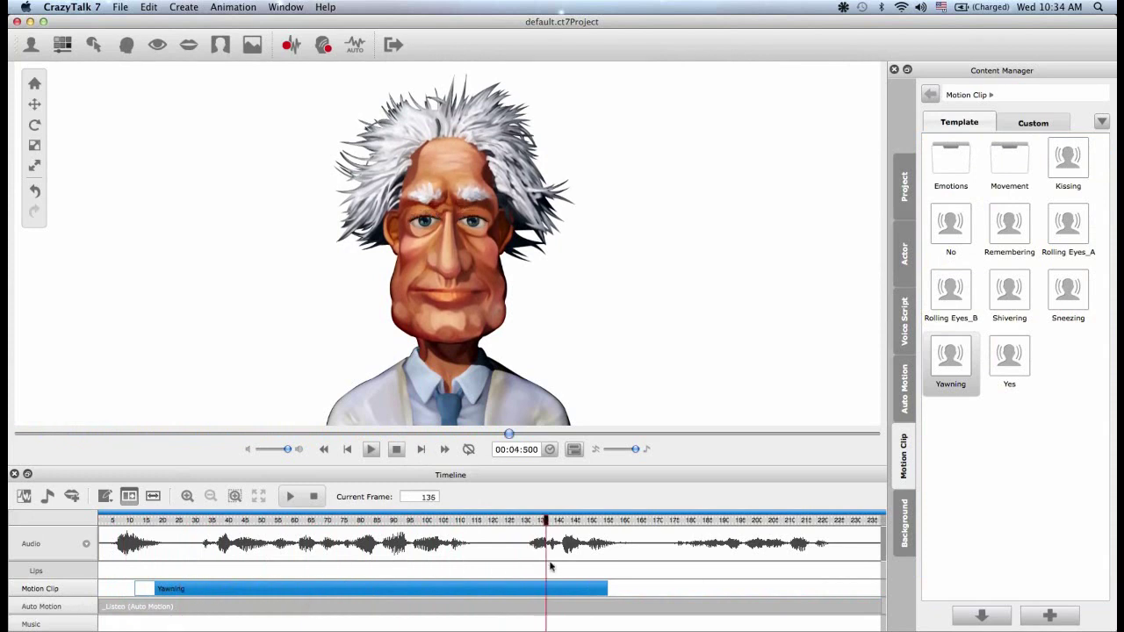
{"action": "left_click", "coordinate": [561, 524]}
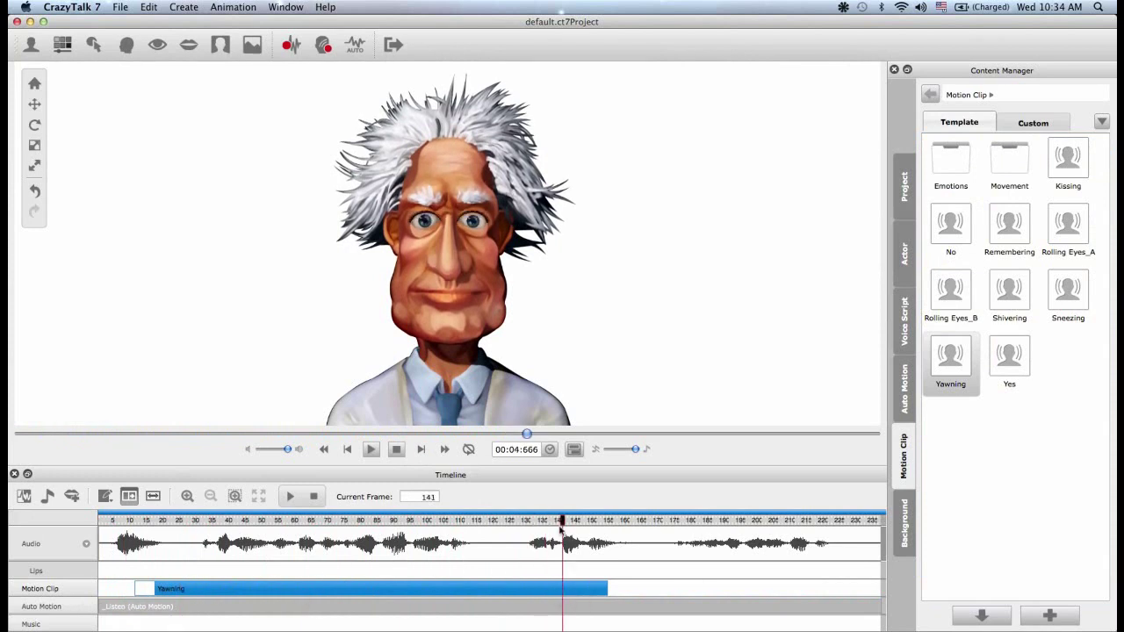
Break the Yawning clip at frame 142, delete Yawning_02, and move Yawning_01 earlier
{"action": "right_click", "coordinate": [564, 591]}
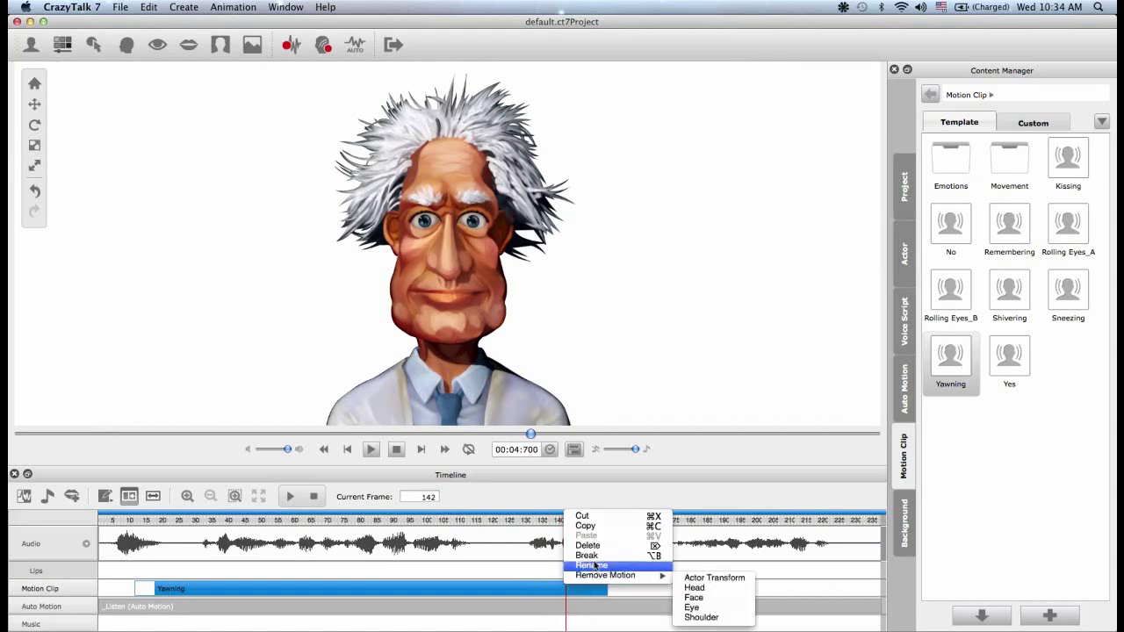
{"action": "left_click", "coordinate": [587, 556]}
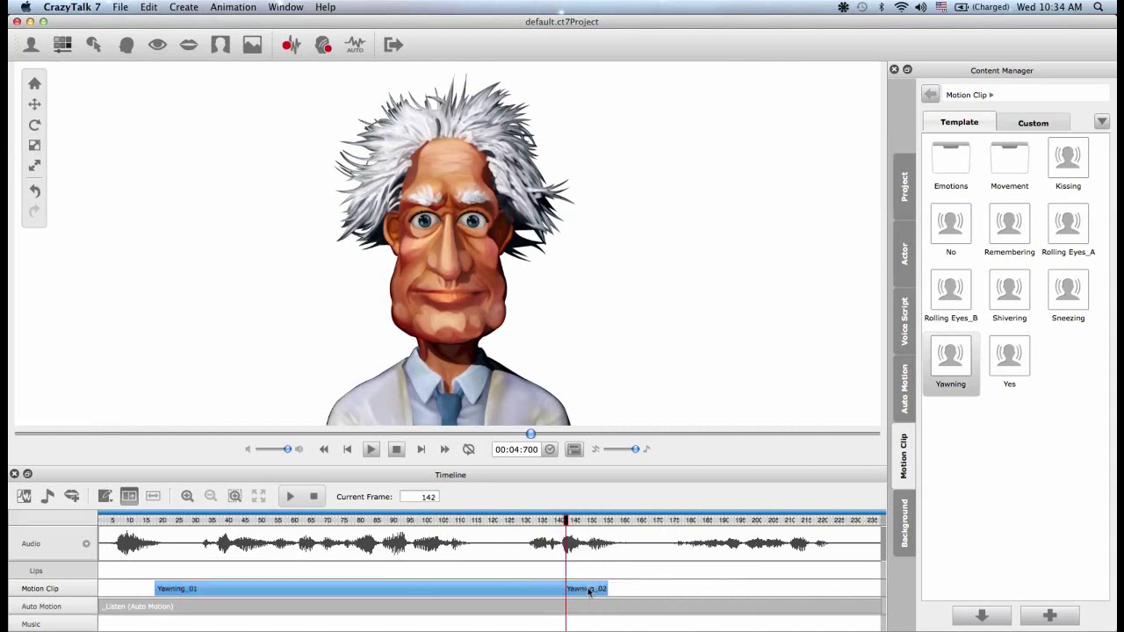
{"action": "left_click", "coordinate": [589, 589]}
{"action": "left_click_drag", "start_coordinate": [622, 593], "coordinate": [652, 591]}
{"action": "right_click", "coordinate": [650, 590]}
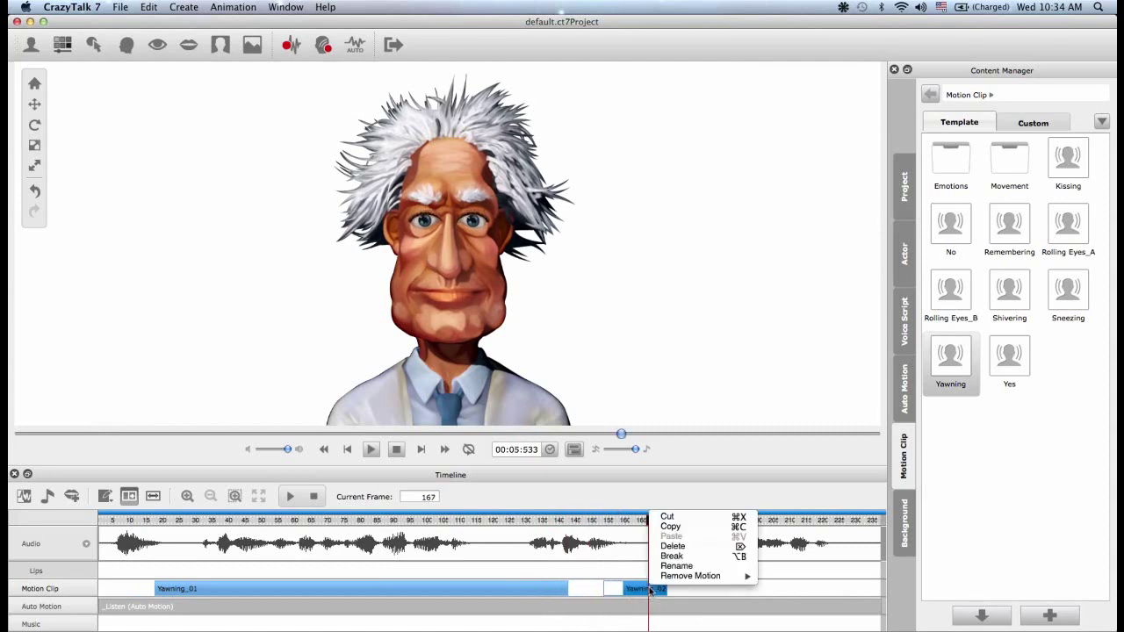
{"action": "left_click", "coordinate": [673, 547]}
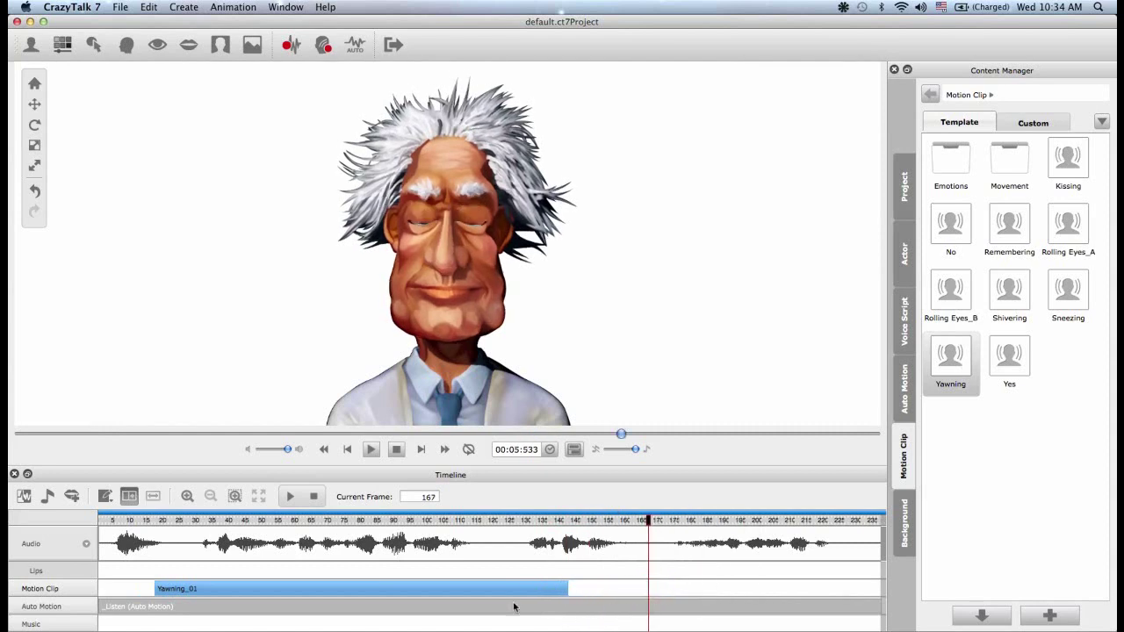
{"action": "left_click_drag", "start_coordinate": [512, 591], "coordinate": [464, 594]}
{"action": "left_click", "coordinate": [469, 594]}
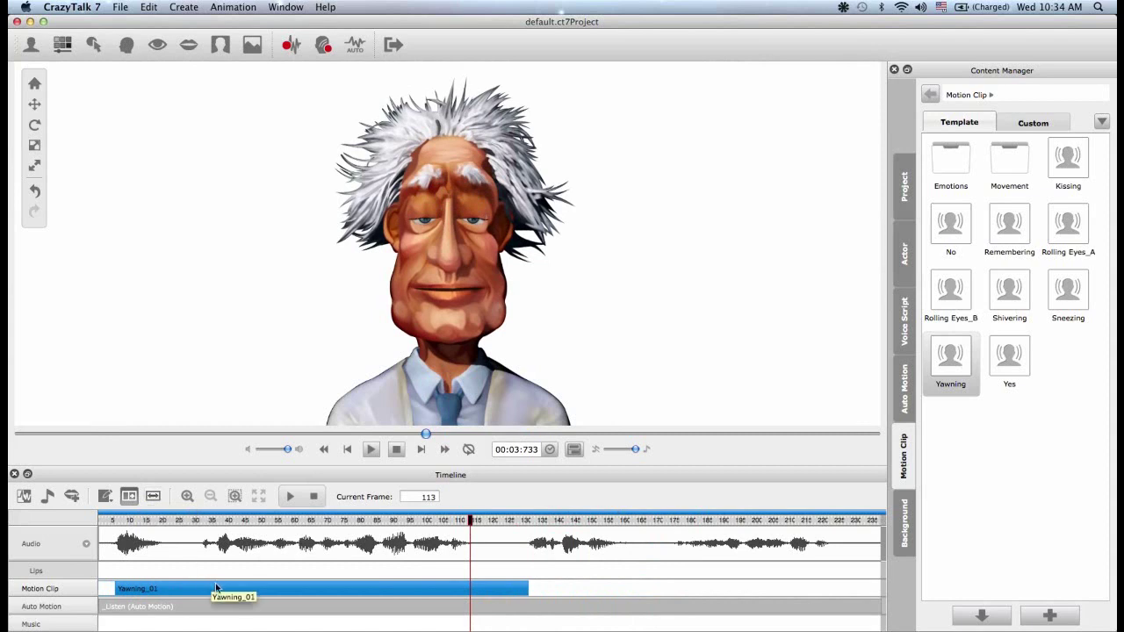
Move Yawning_01 to the track start, test stretching it past the end, then undo the stretch
{"action": "left_click_drag", "start_coordinate": [281, 594], "coordinate": [259, 594]}
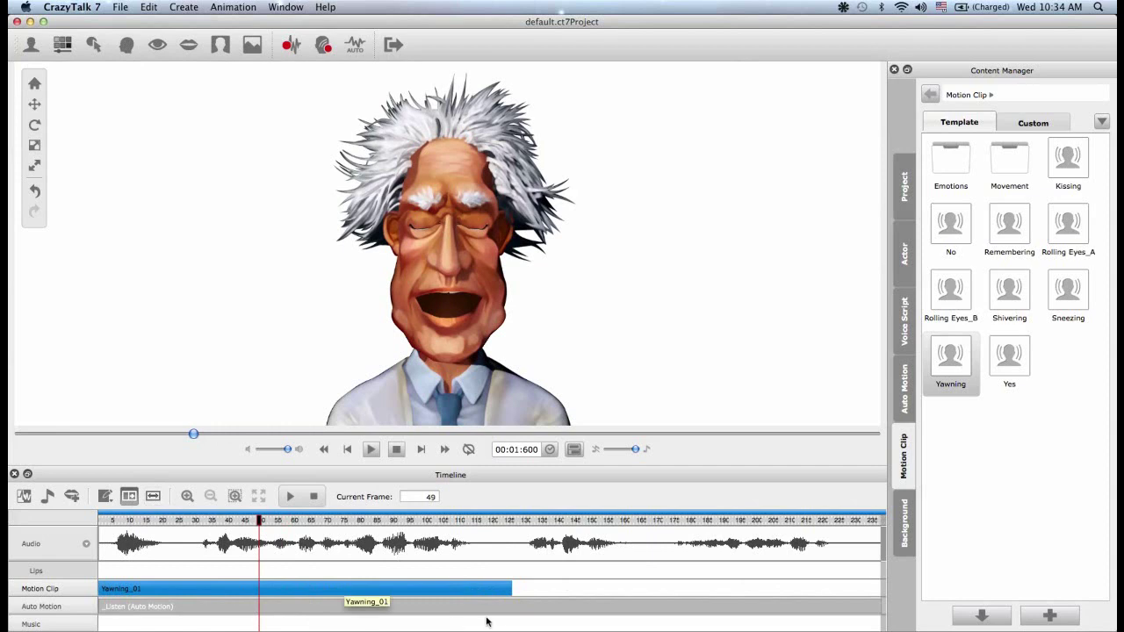
{"action": "left_click_drag", "start_coordinate": [513, 588], "coordinate": [537, 588]}
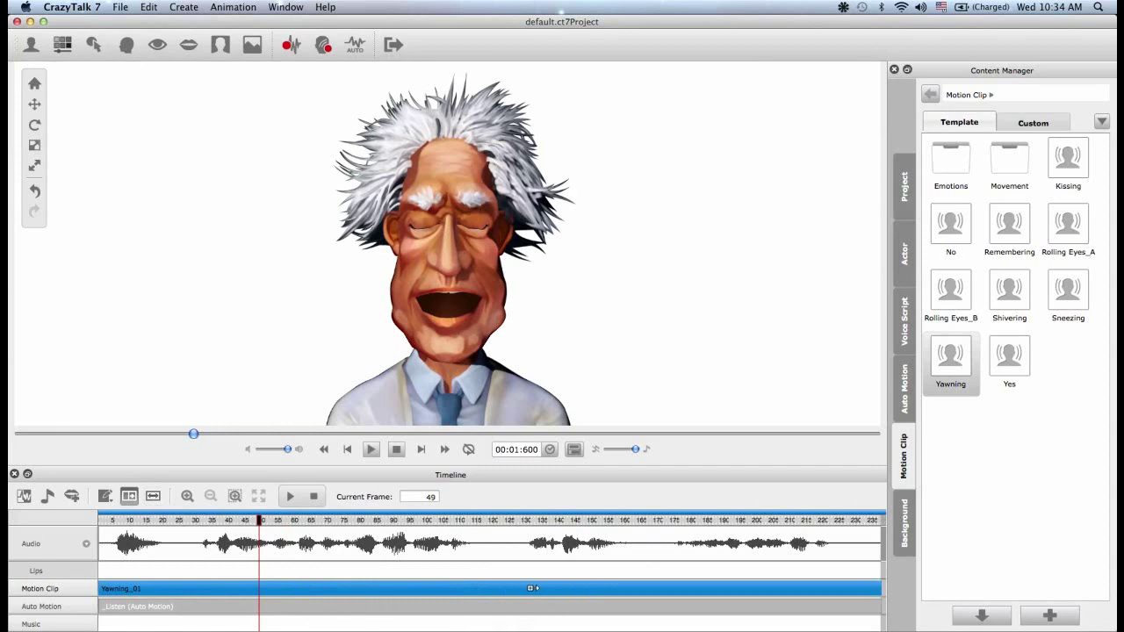
{"action": "left_click", "coordinate": [395, 448]}
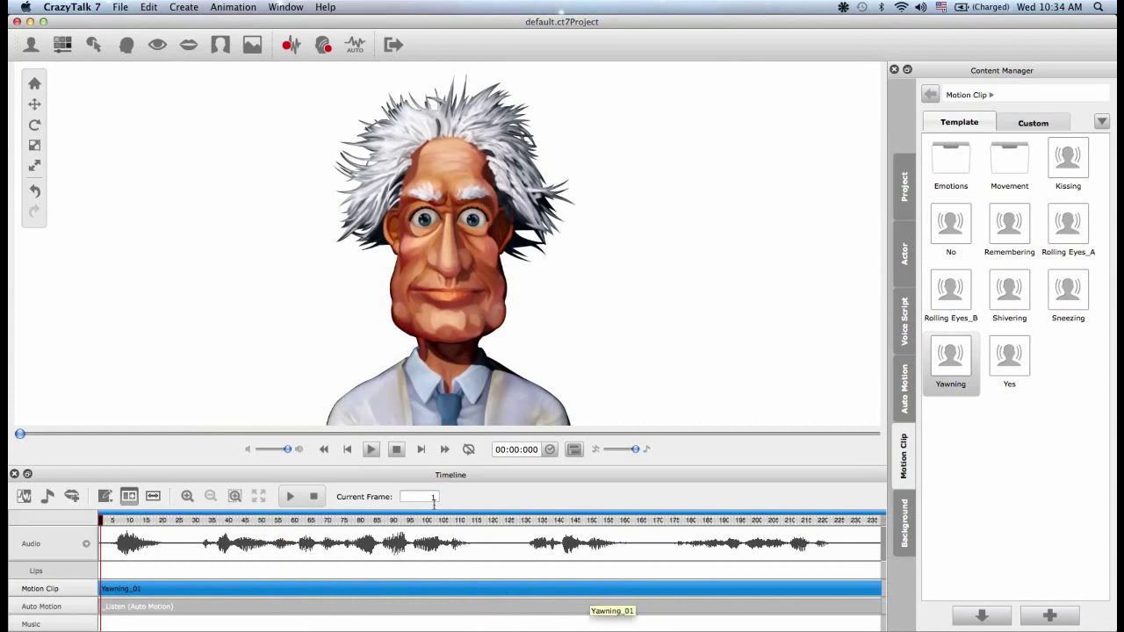
{"action": "left_click", "coordinate": [372, 449]}
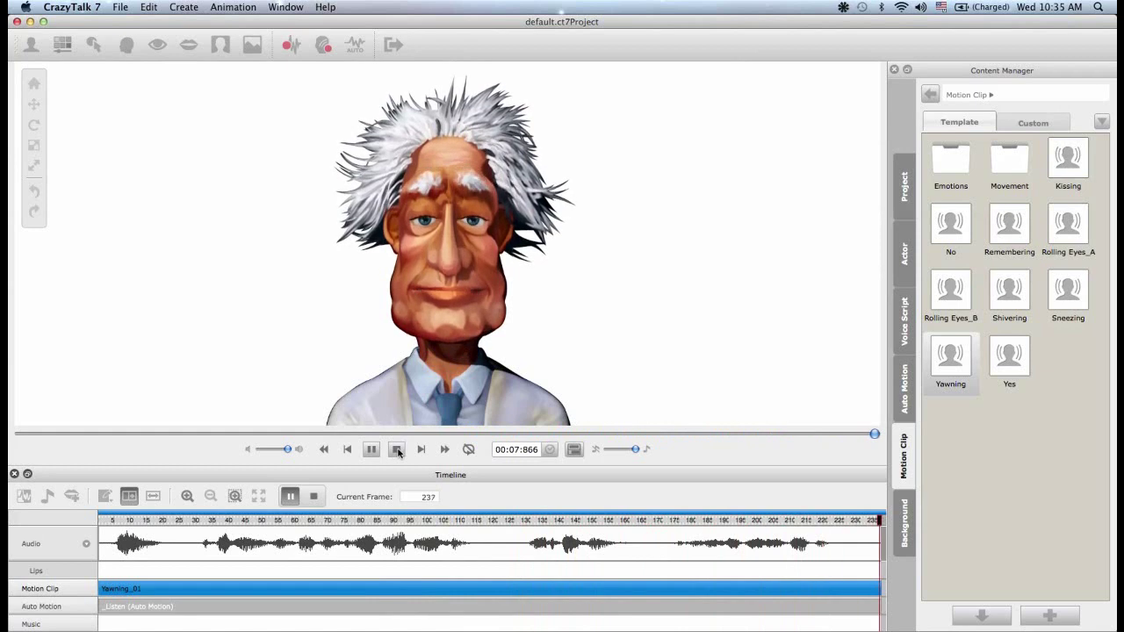
{"action": "left_click", "coordinate": [397, 449]}
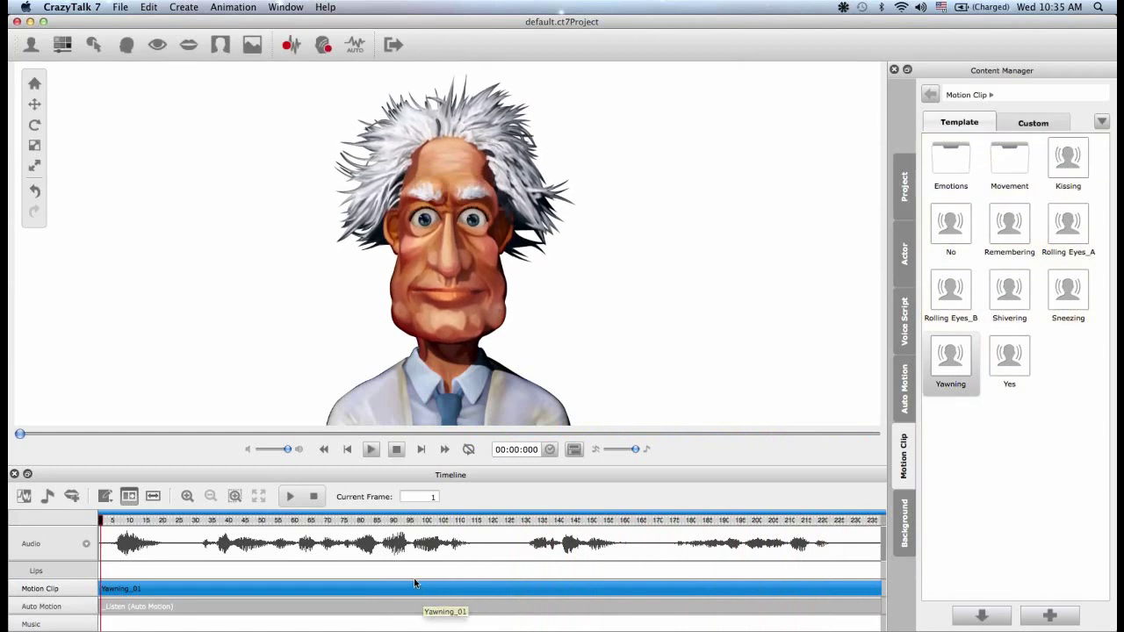
{"action": "key", "text": "super+z"}
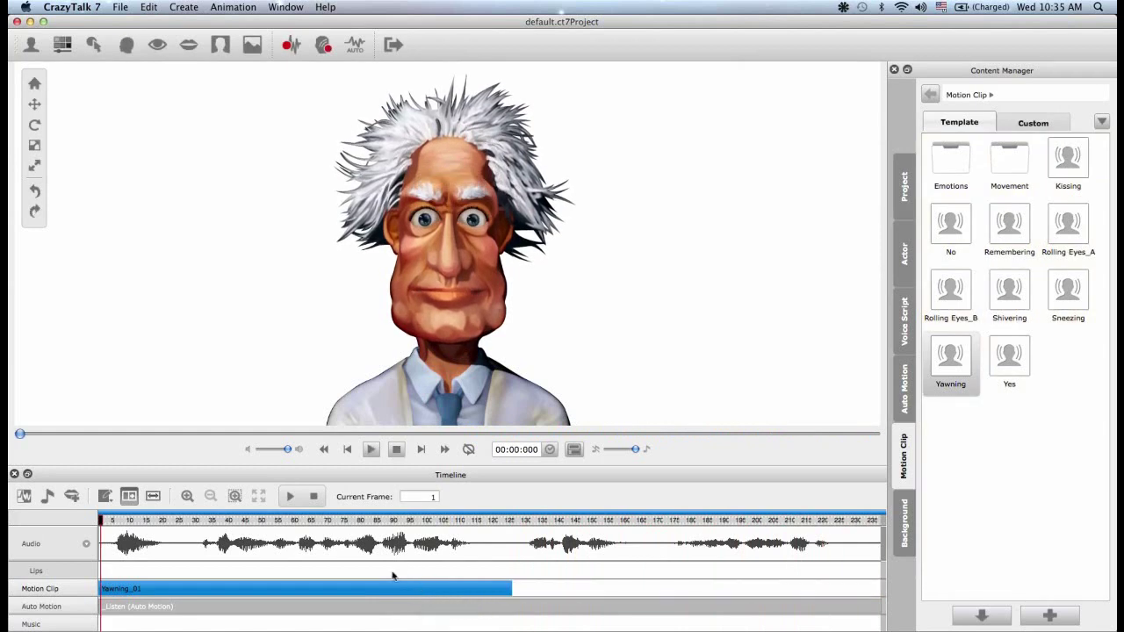
Switch clip lengthening to loop mode, extend Yawning_01 to the timeline end, and play it
{"action": "left_click", "coordinate": [156, 497]}
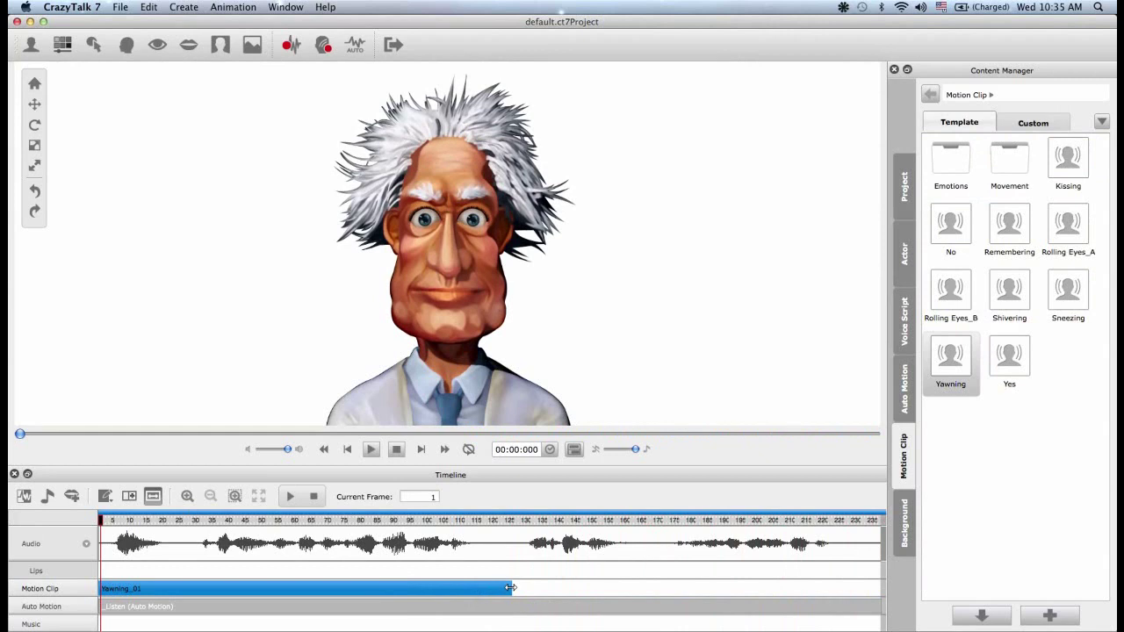
{"action": "left_click_drag", "start_coordinate": [514, 588], "coordinate": [887, 590]}
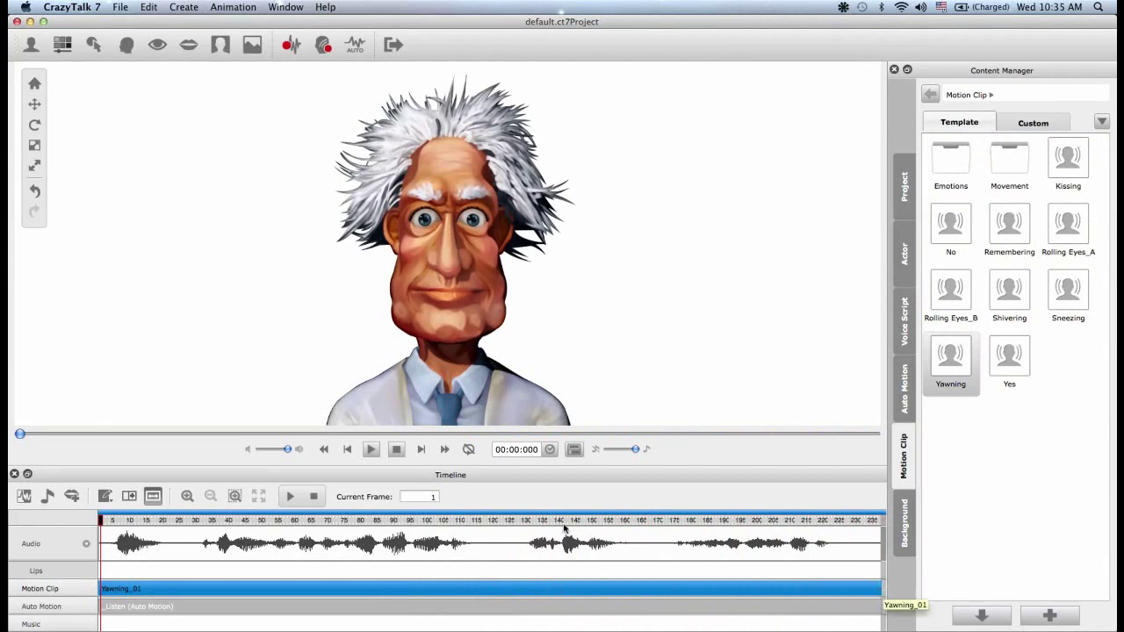
{"action": "left_click", "coordinate": [372, 450]}
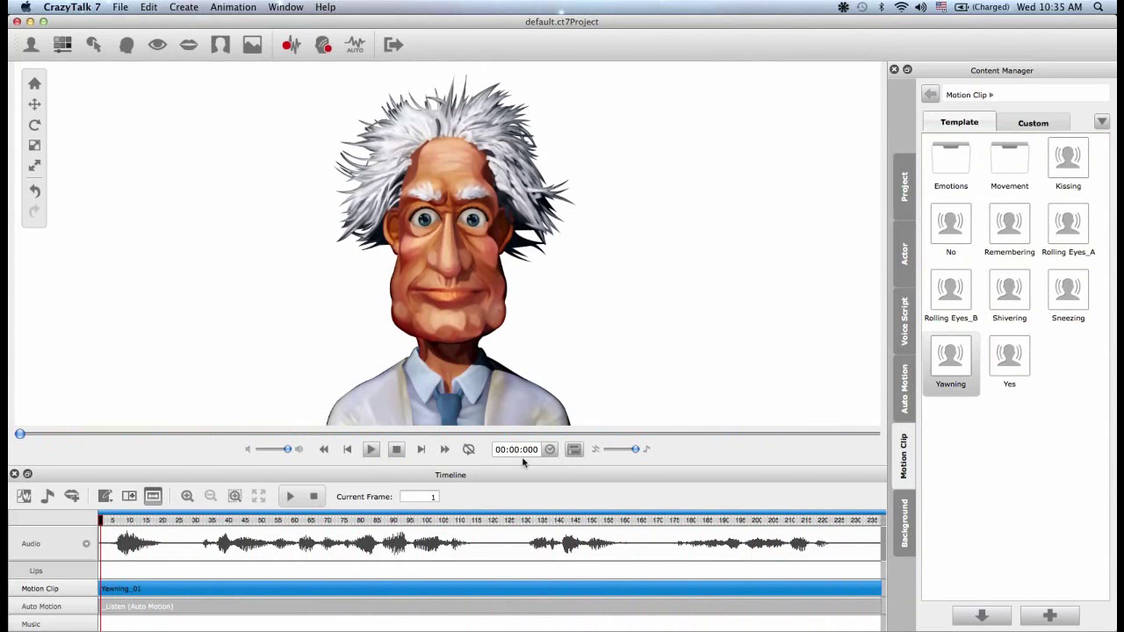
Set the time display to frame numbers and jump to frame 90
{"action": "left_click", "coordinate": [550, 449]}
{"action": "left_click", "coordinate": [550, 449]}
{"action": "left_click", "coordinate": [549, 449]}
{"action": "double_click", "coordinate": [422, 496]}
{"action": "key", "text": "Return"}
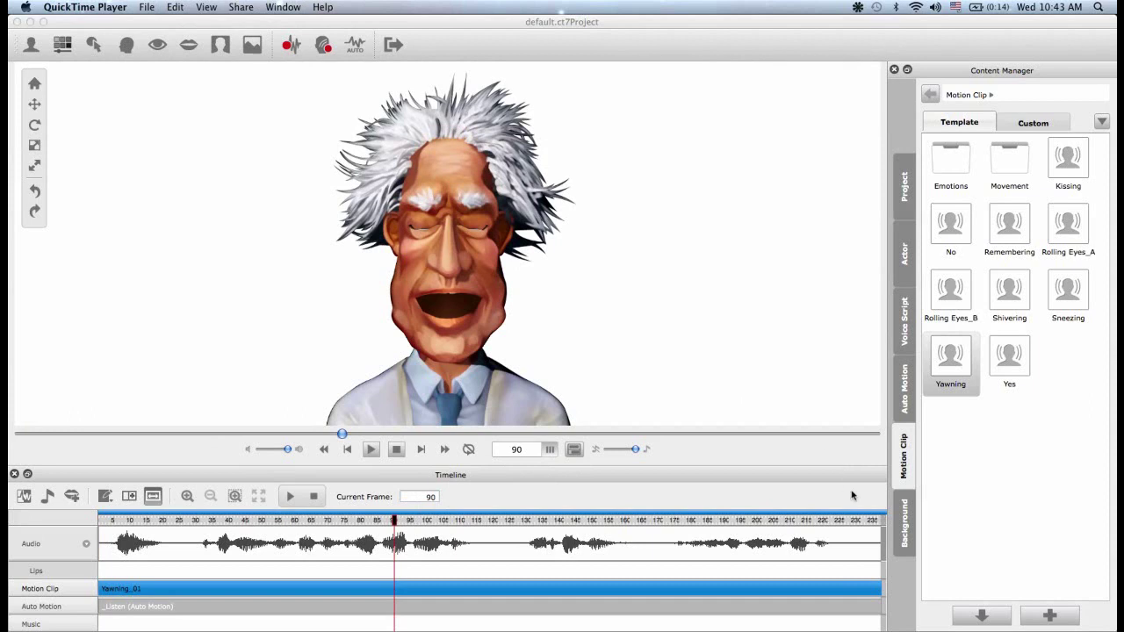
From the Background templates, apply Night Club, then switch to Blue Backdrop
{"action": "left_click", "coordinate": [893, 511]}
{"action": "left_click", "coordinate": [904, 518]}
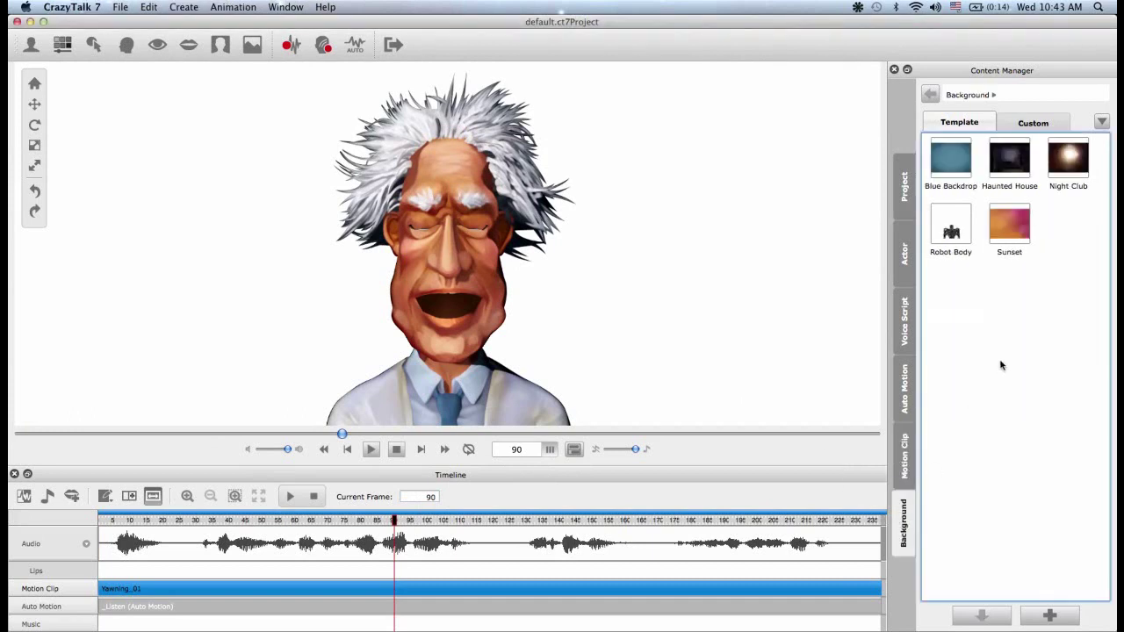
{"action": "double_click", "coordinate": [1073, 175]}
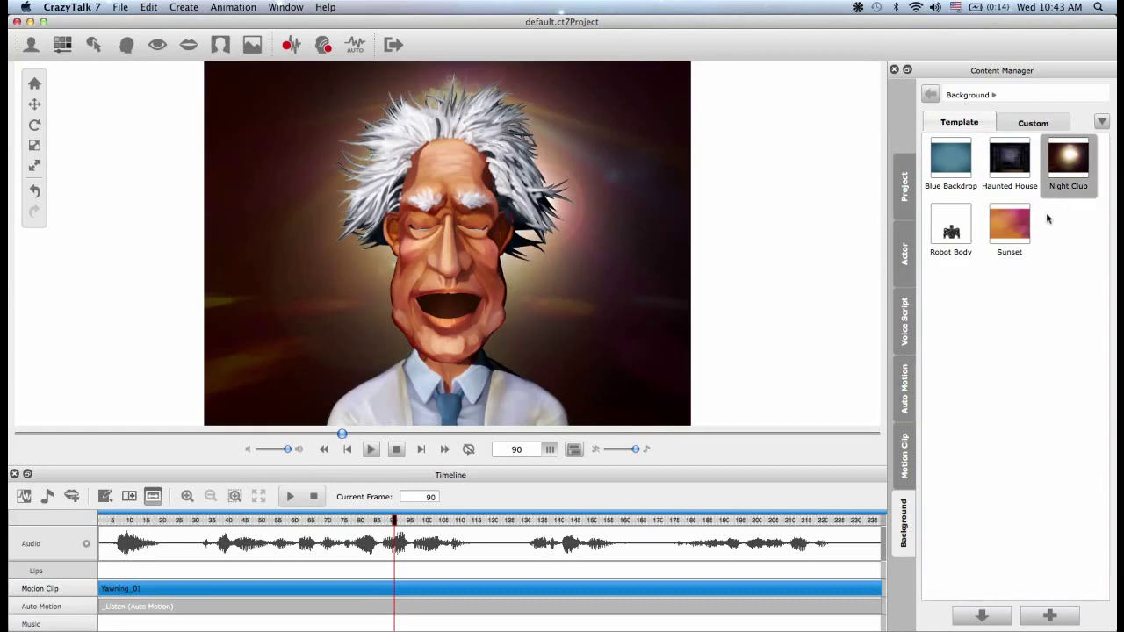
{"action": "double_click", "coordinate": [958, 163]}
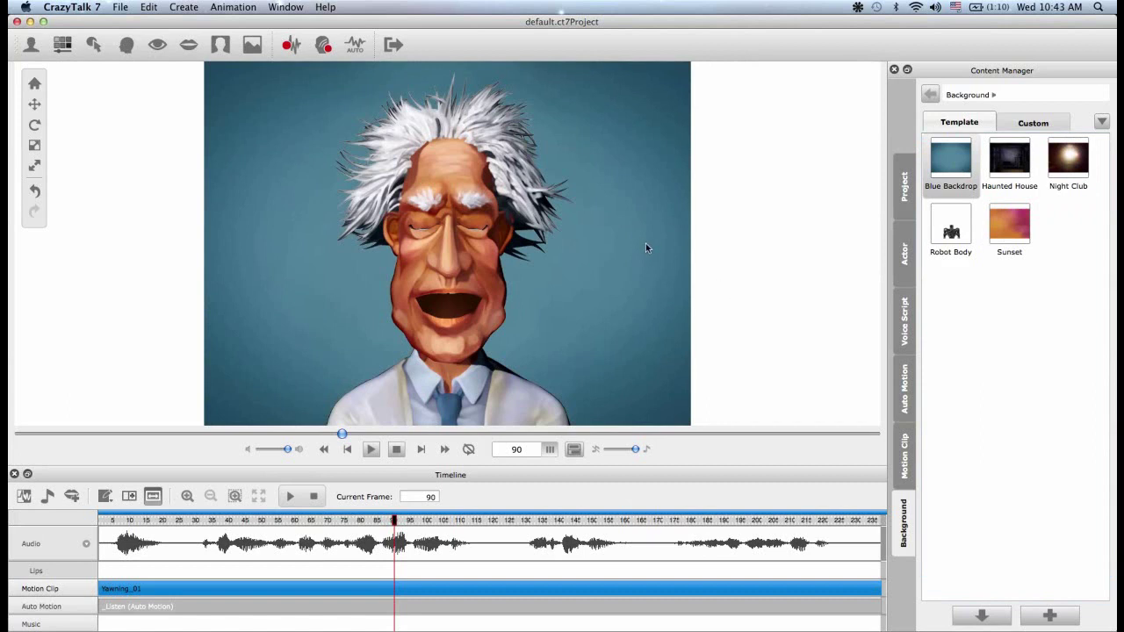
Import thelibrary-571786 as the background image in place of Blue Backdrop, then rewind to frame 1
{"action": "left_click", "coordinate": [252, 45]}
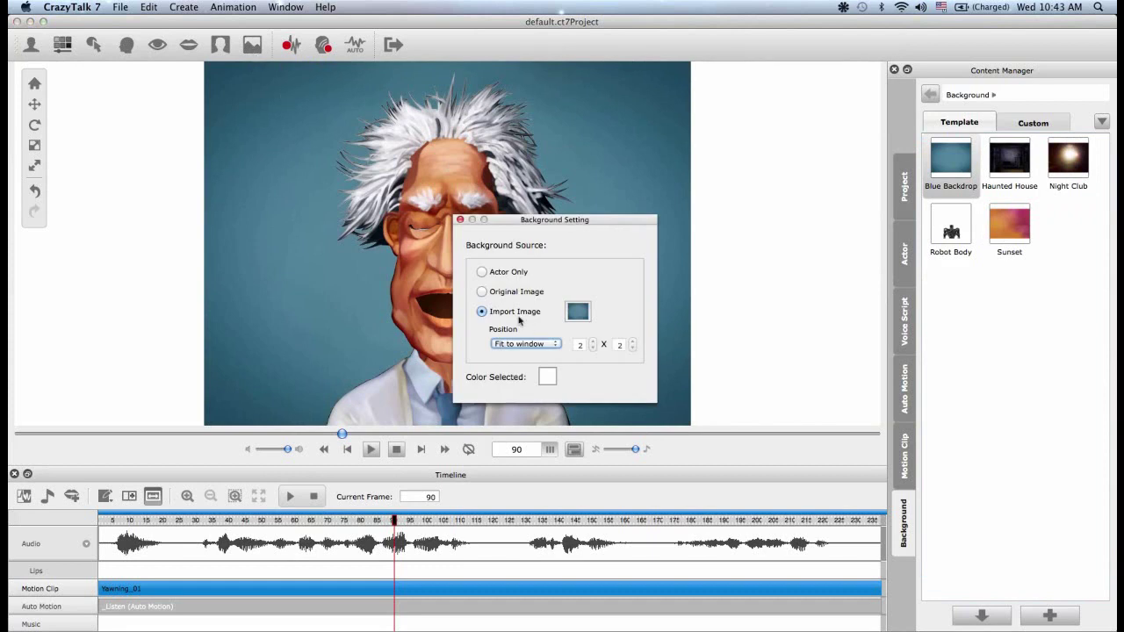
{"action": "left_click", "coordinate": [575, 317]}
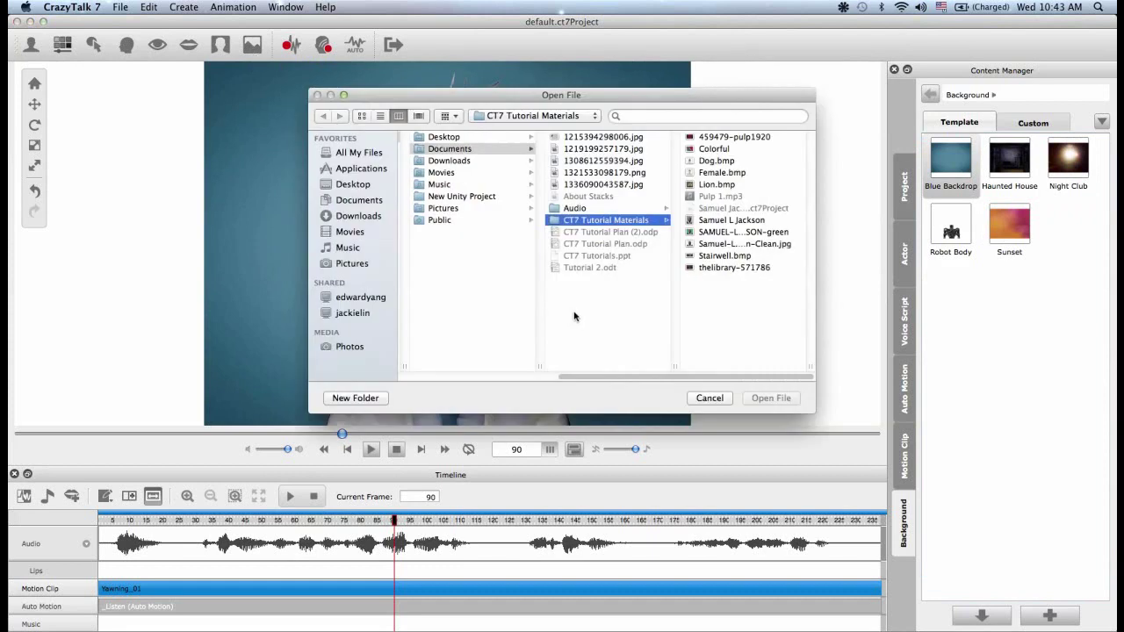
{"action": "double_click", "coordinate": [722, 270]}
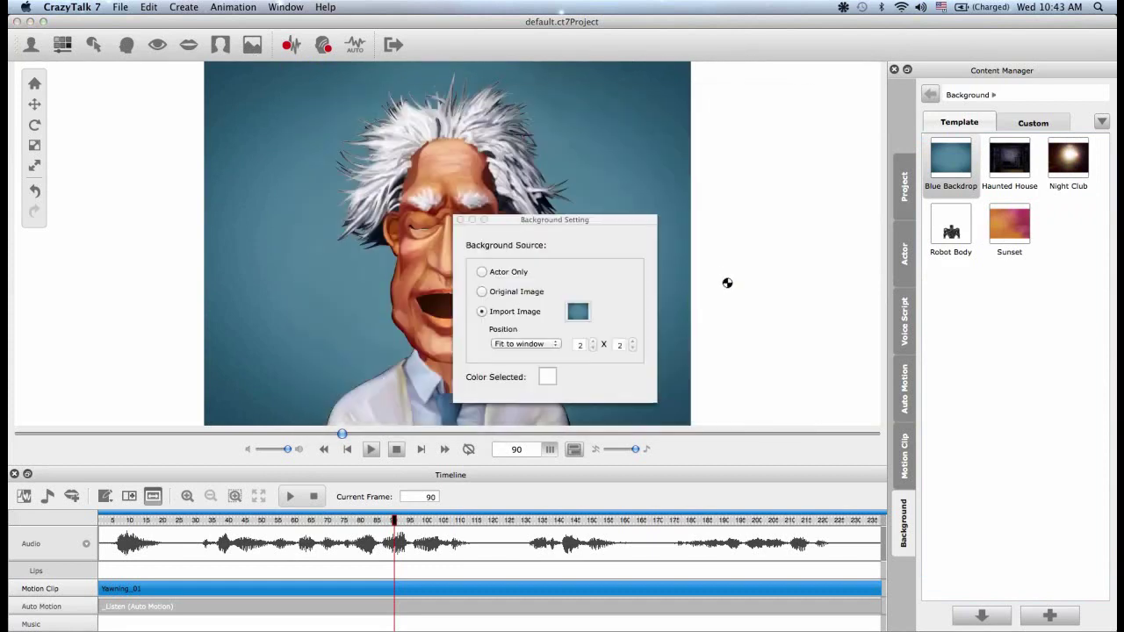
{"action": "left_click", "coordinate": [459, 220]}
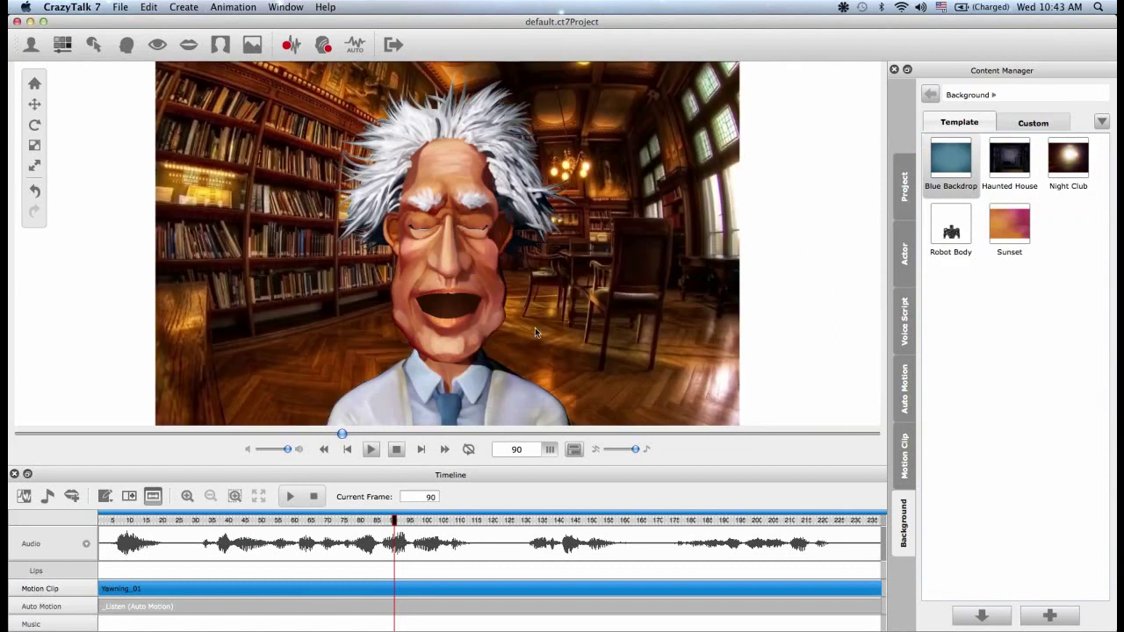
{"action": "left_click", "coordinate": [396, 449]}
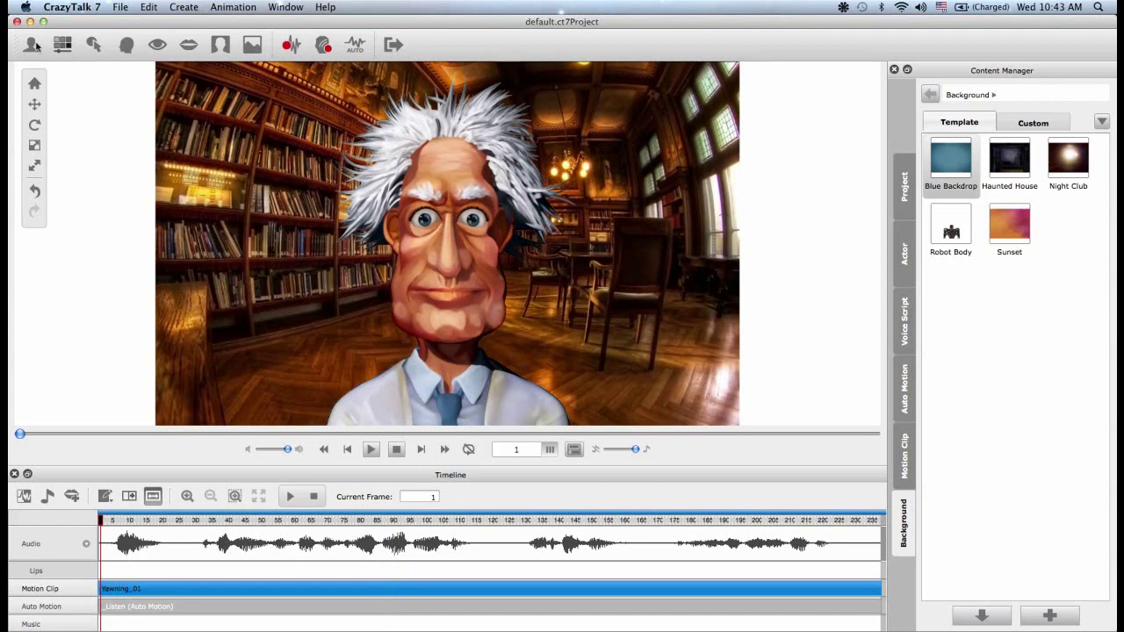
Dock the main toolbar and Content Manager on the left and the Timeline above the stage
{"action": "left_click_drag", "start_coordinate": [15, 43], "coordinate": [9, 75]}
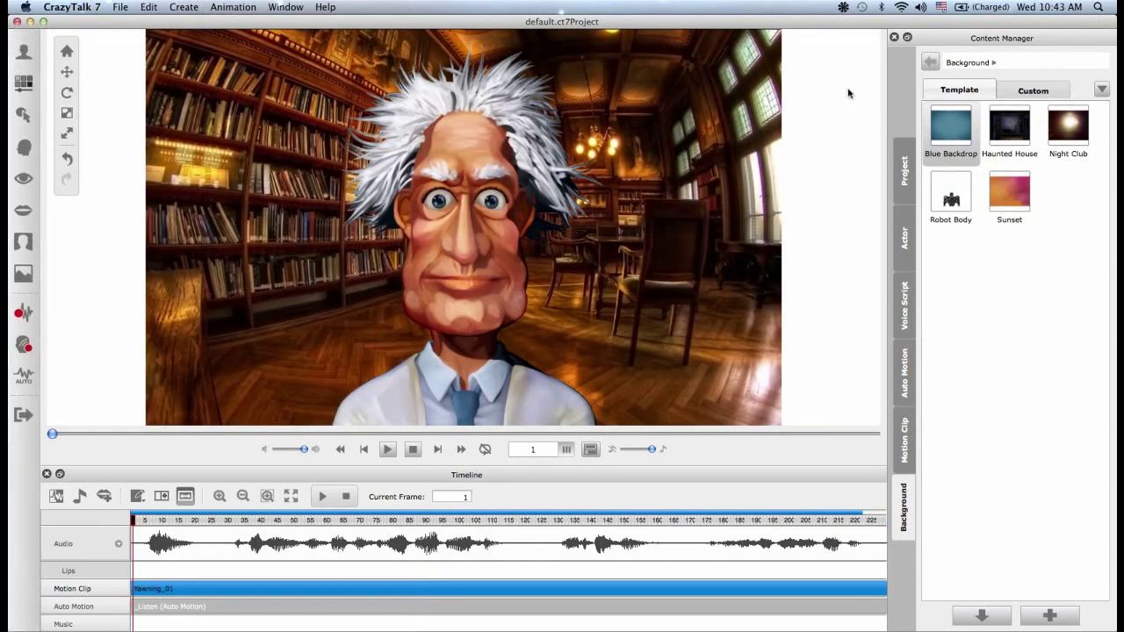
{"action": "left_click_drag", "start_coordinate": [987, 38], "coordinate": [84, 44]}
{"action": "left_click_drag", "start_coordinate": [364, 477], "coordinate": [365, 48]}
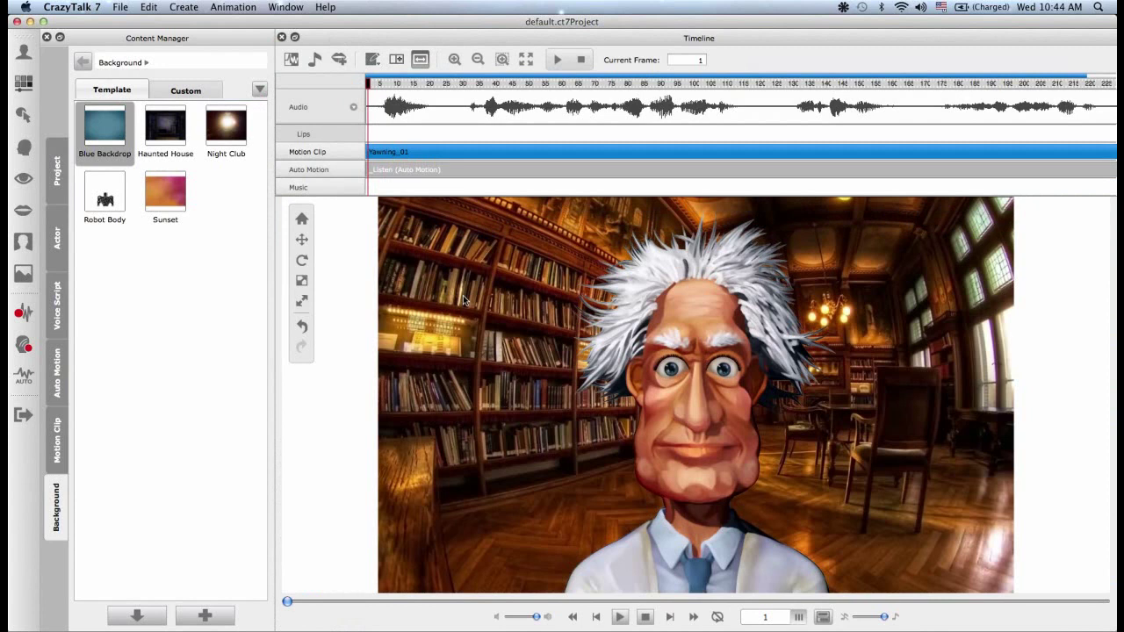
{"action": "key", "text": "ctrl+super+Escape"}
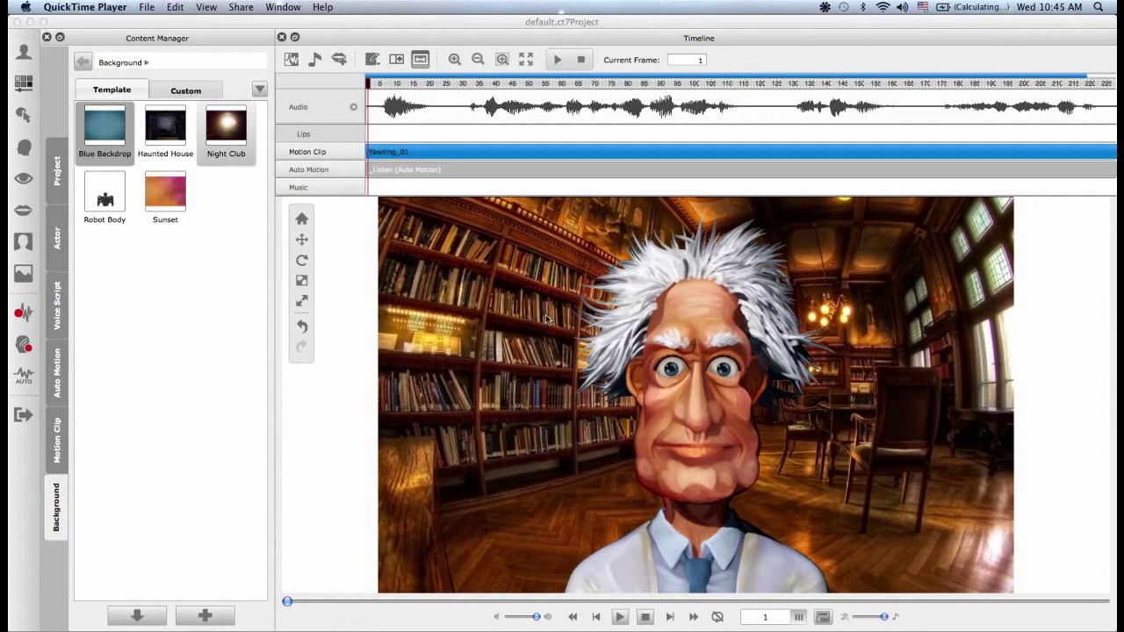